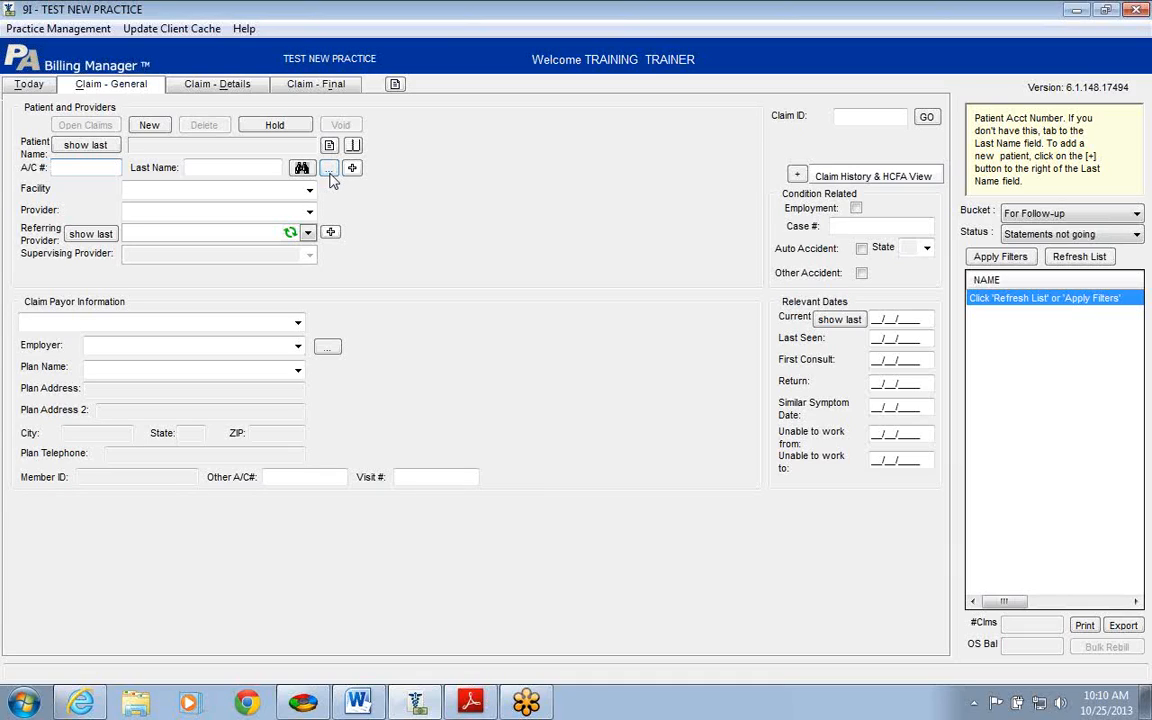
# Step: Search patients by last name 'T' and select the TEST patient born 01/01/1999
pyautogui.click(223, 167)
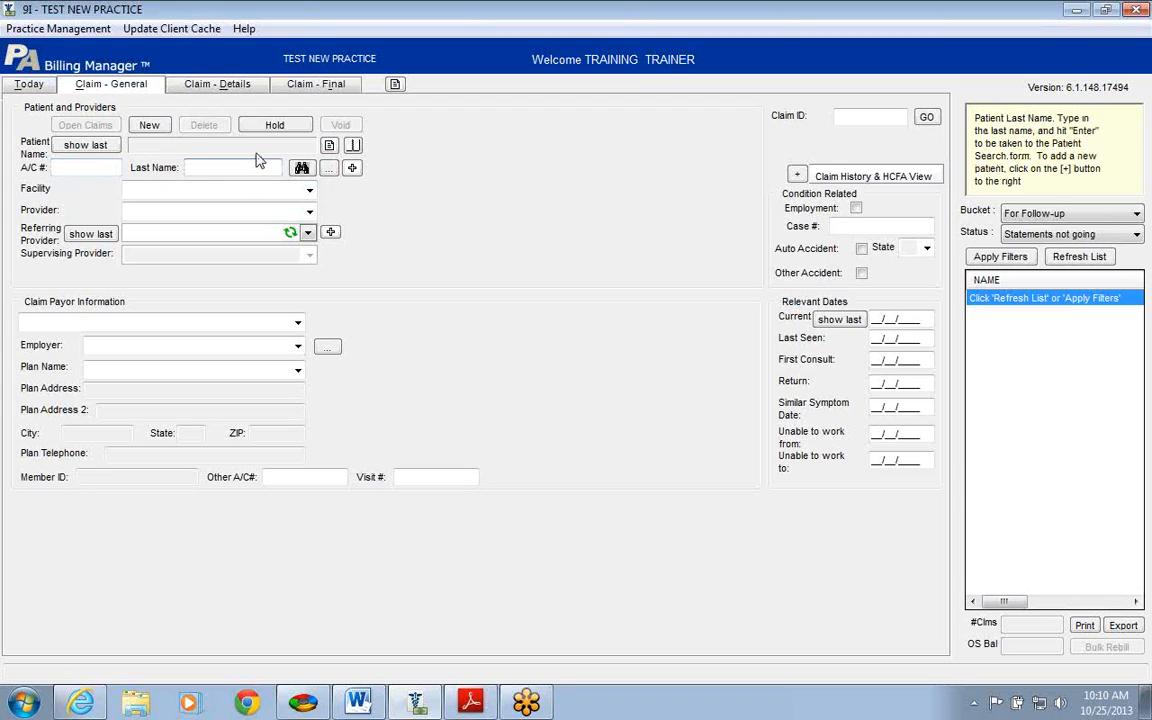
pyautogui.write('TEST')
pyautogui.press('Return')
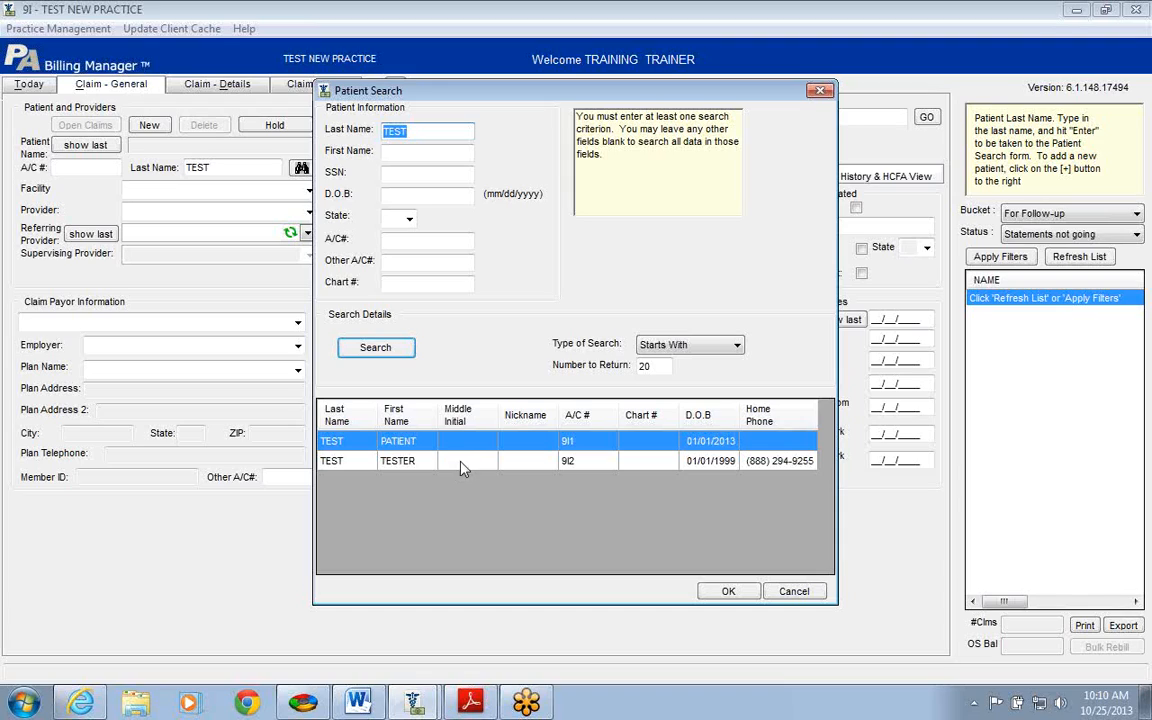
pyautogui.click(548, 462)
pyautogui.click(507, 441)
pyautogui.click(491, 465)
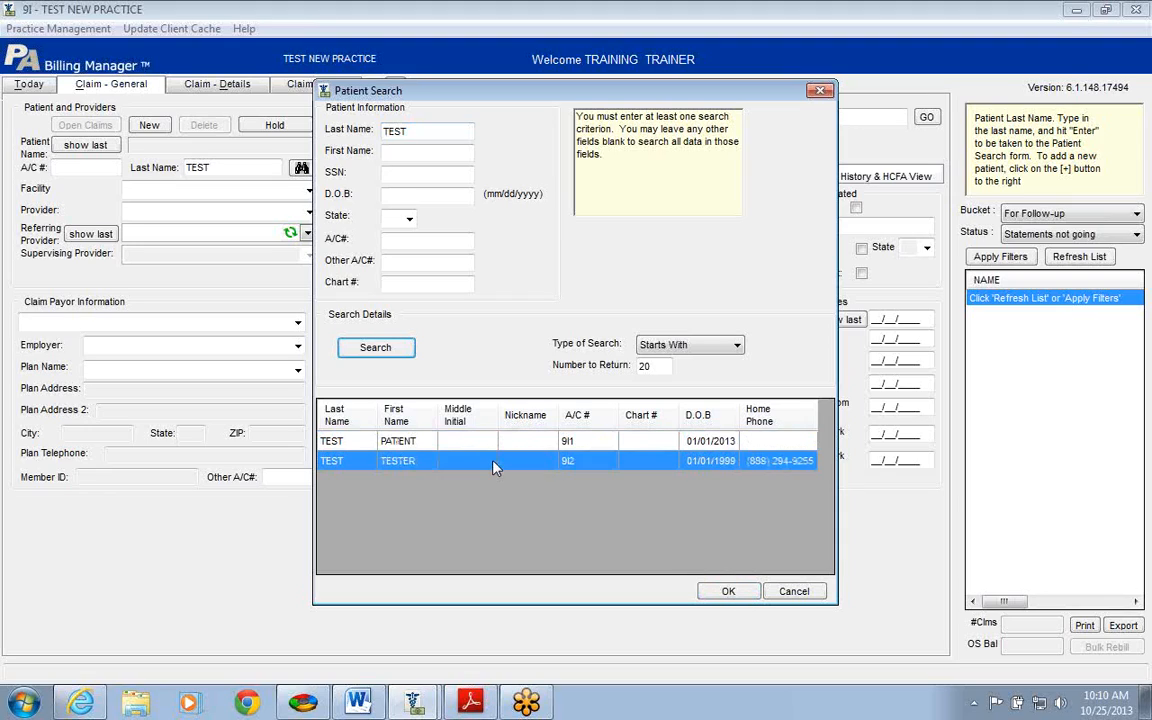
pyautogui.click(728, 591)
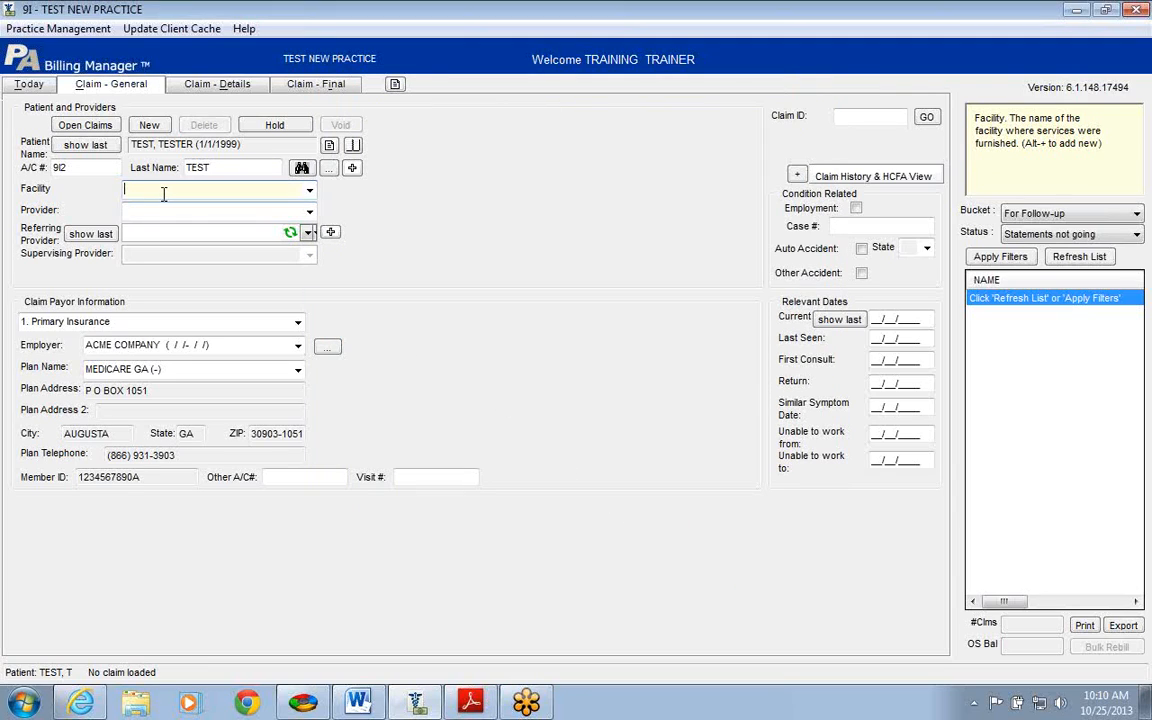
# Step: Choose facility OFFICE NAME (5644) and the single listed provider for the claim
pyautogui.click(310, 191)
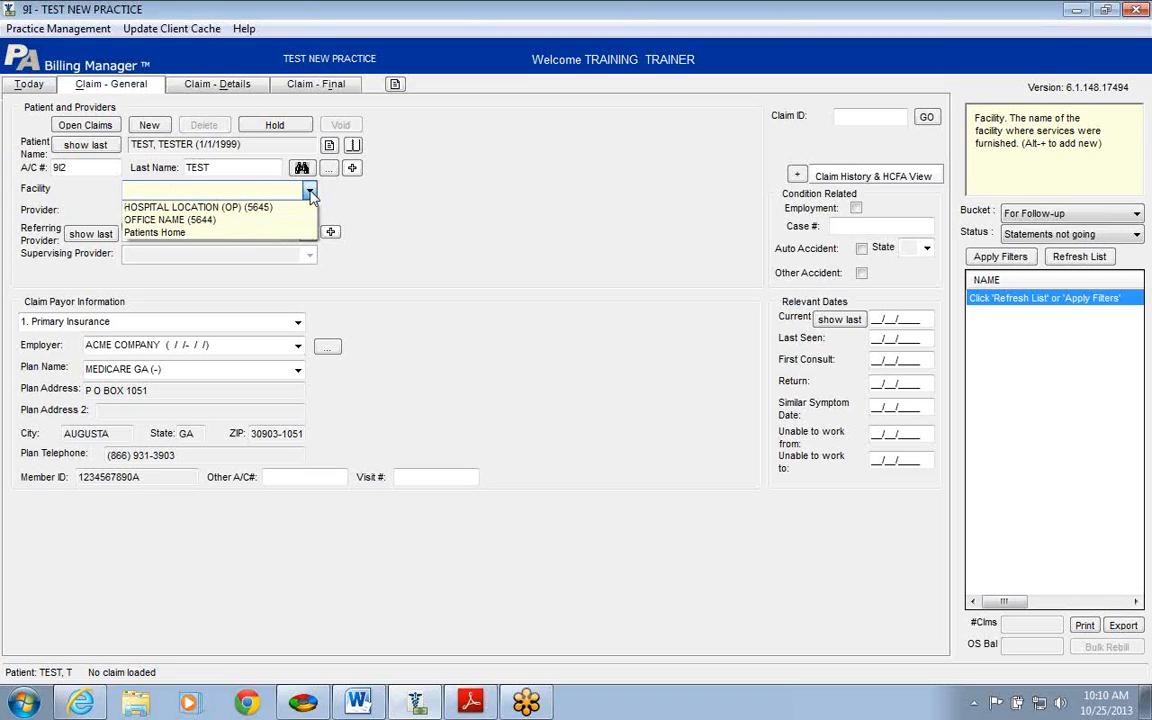
pyautogui.click(262, 219)
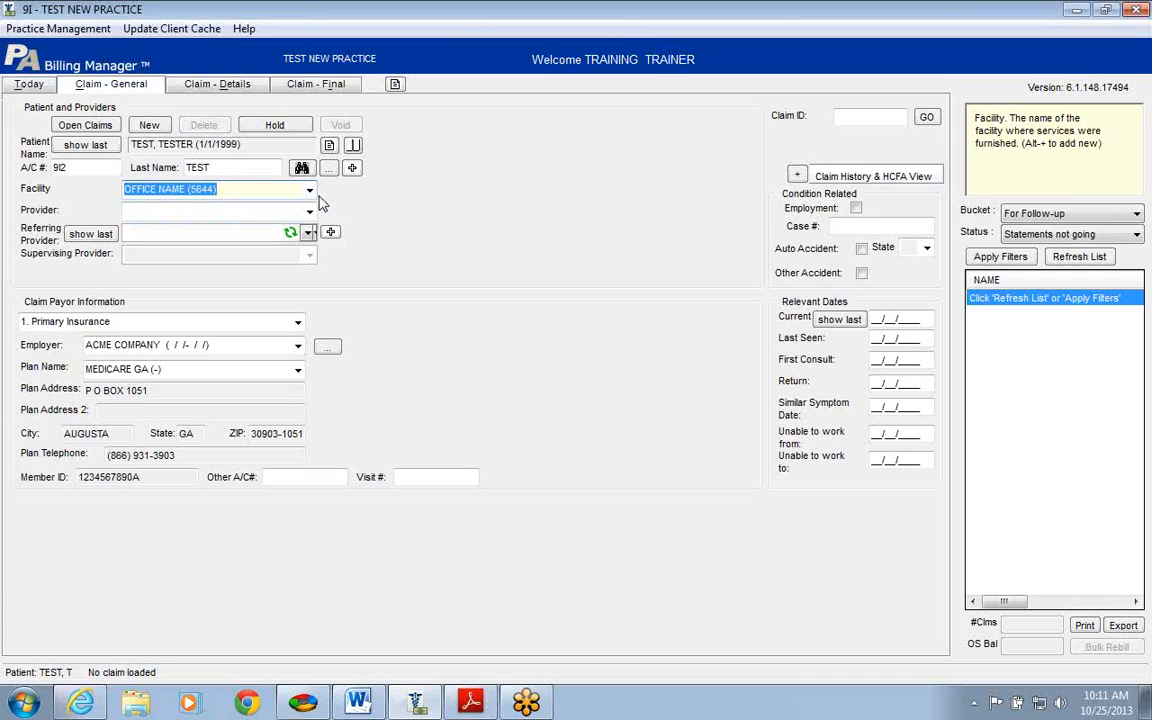
pyautogui.click(310, 214)
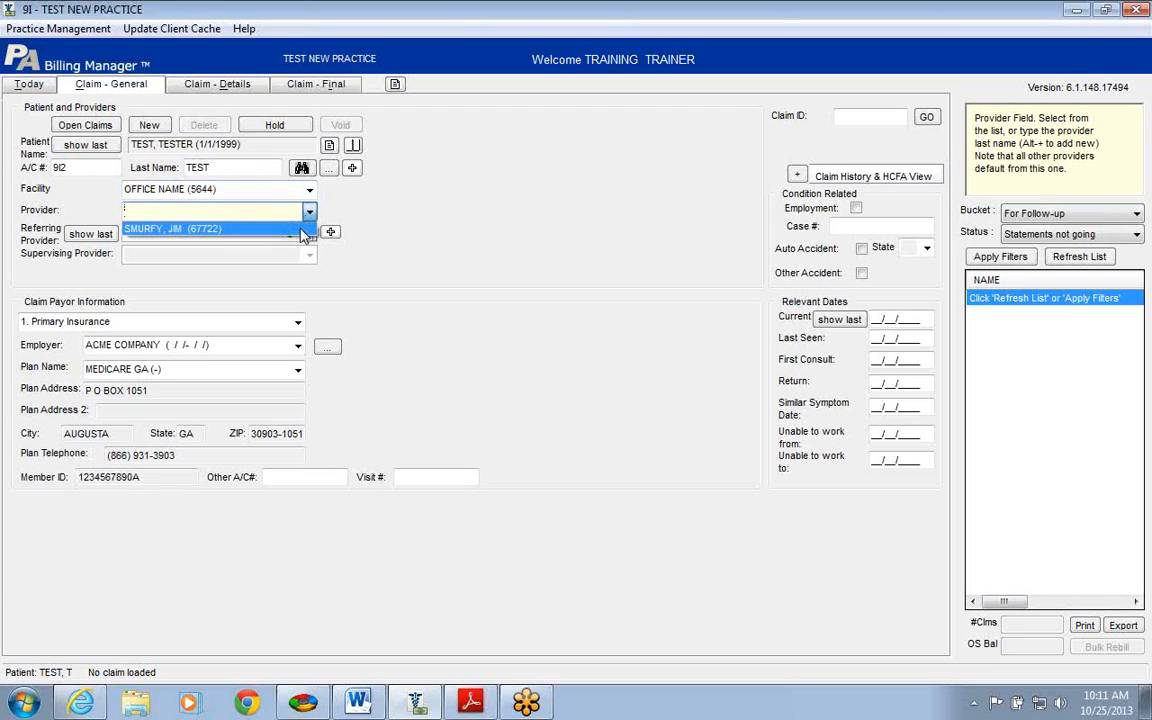
pyautogui.click(300, 229)
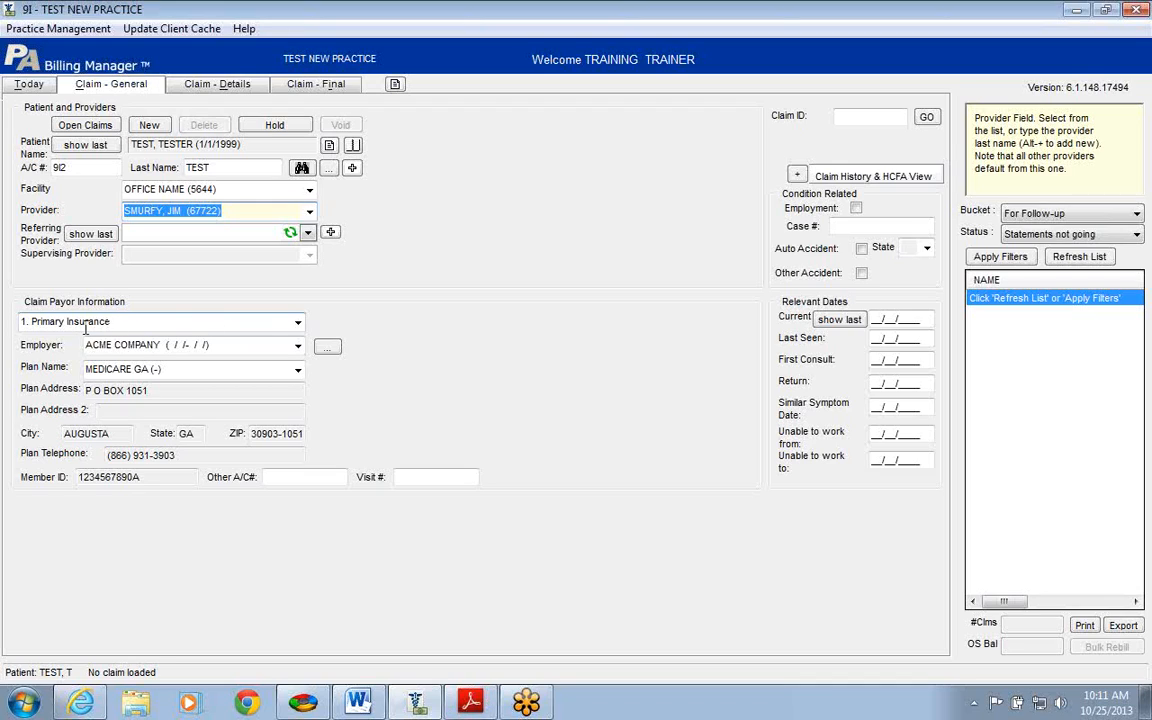
pyautogui.click(297, 326)
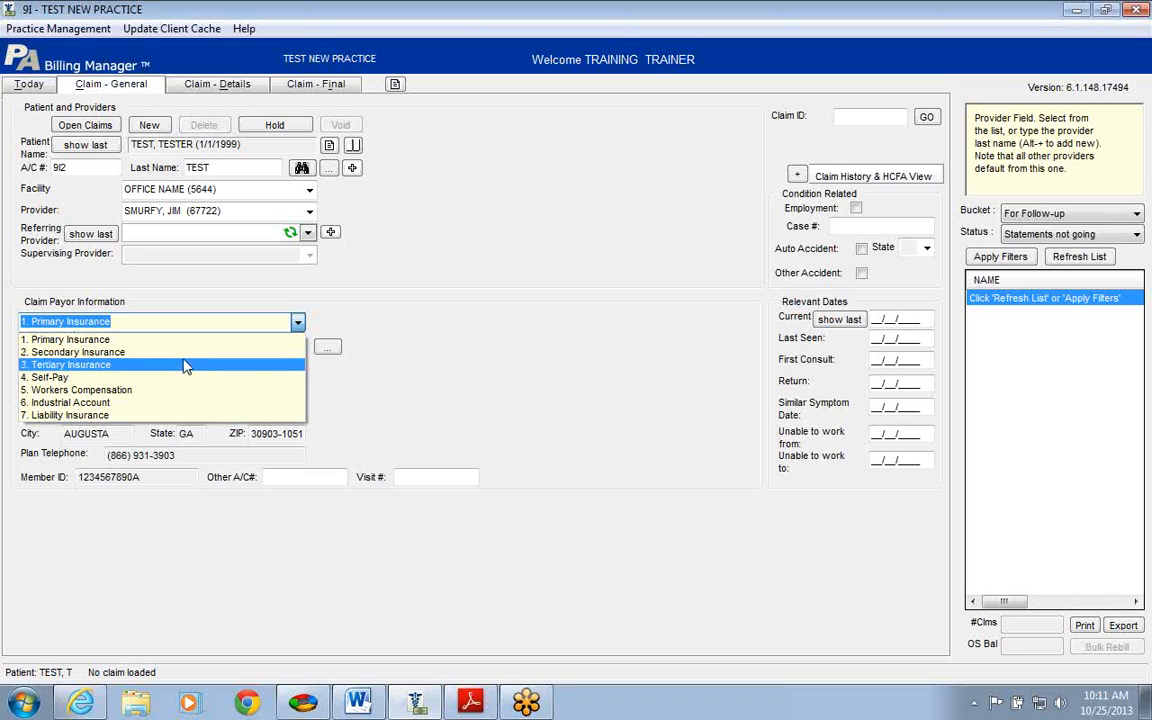
pyautogui.click(111, 378)
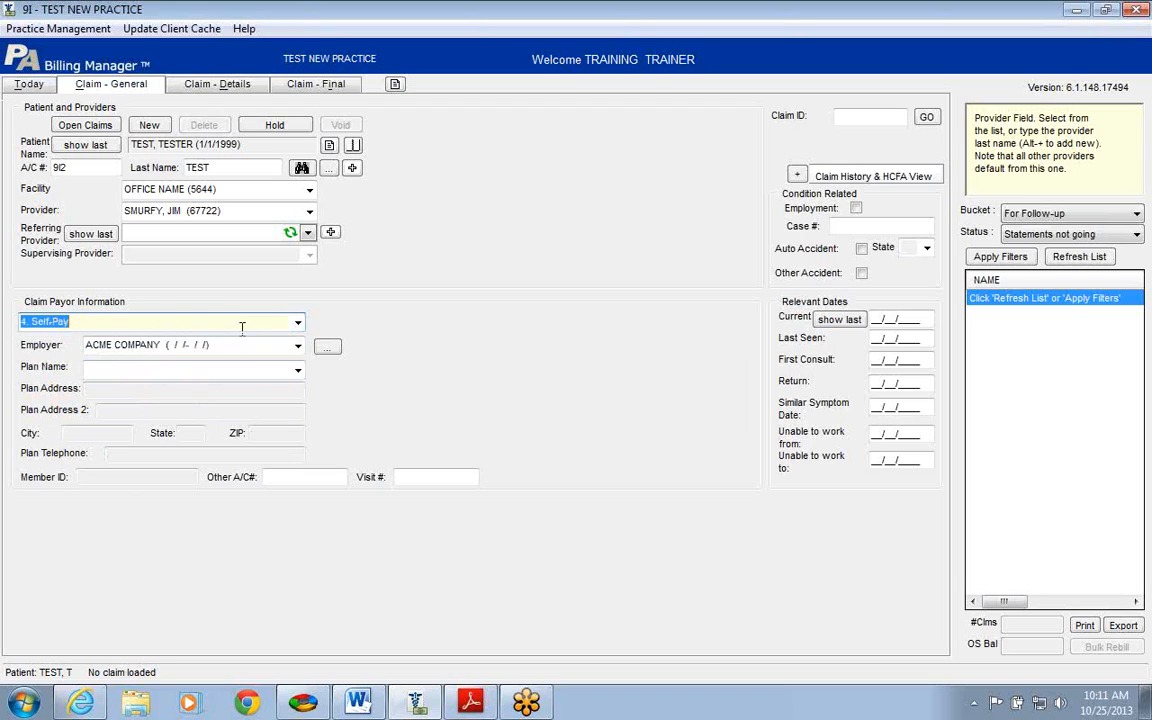
pyautogui.click(298, 325)
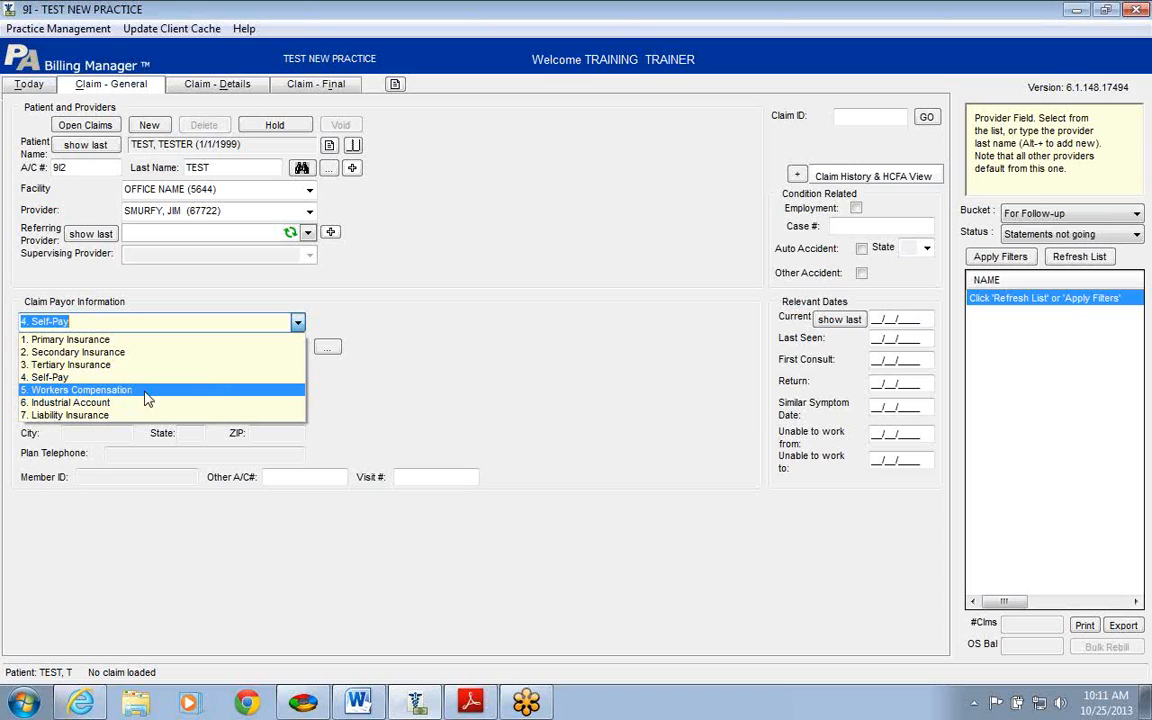
pyautogui.click(132, 339)
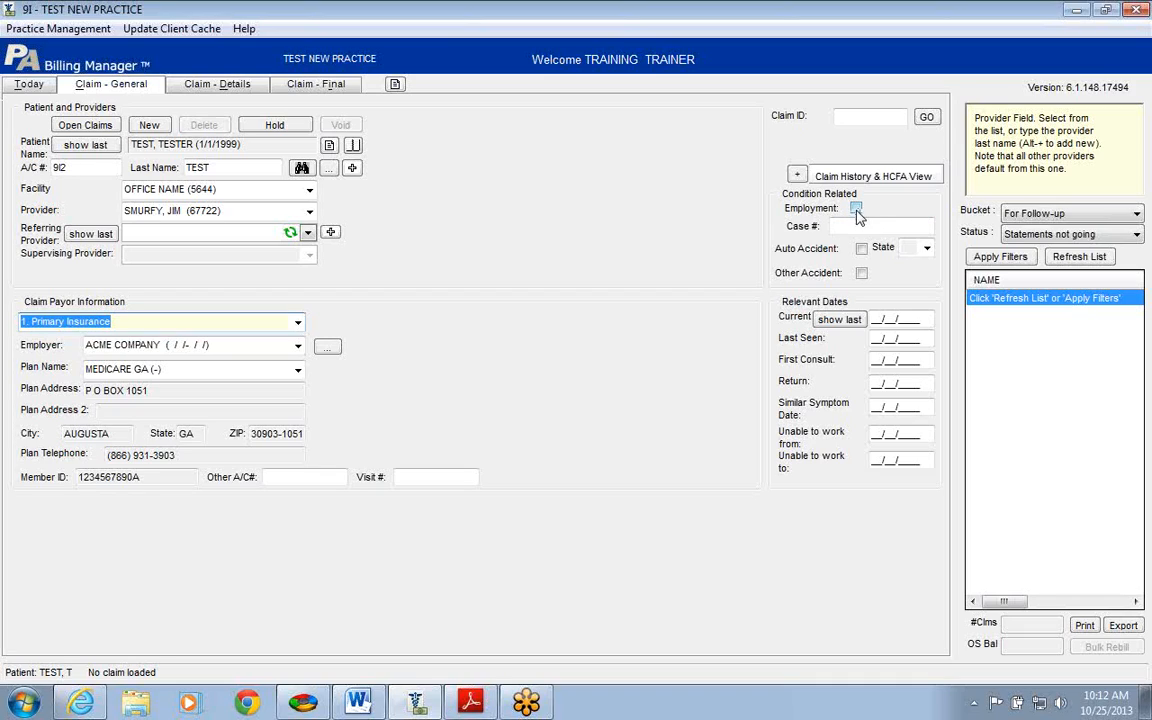
pyautogui.click(848, 226)
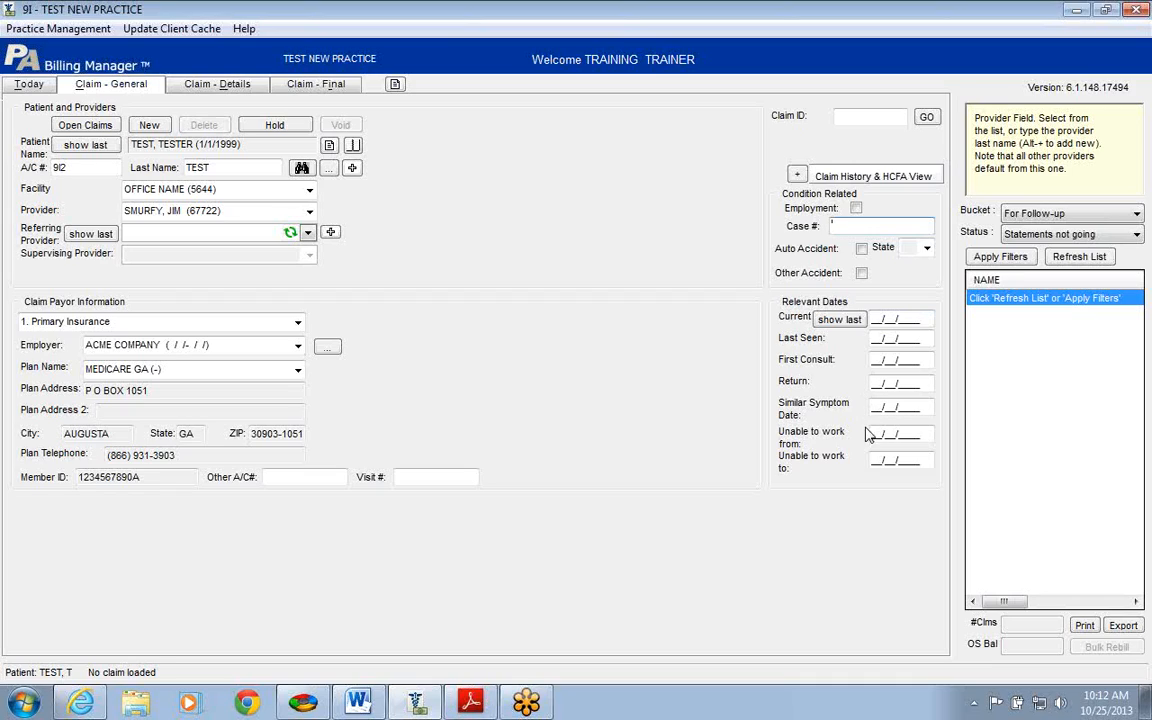
pyautogui.click(878, 461)
pyautogui.click(875, 384)
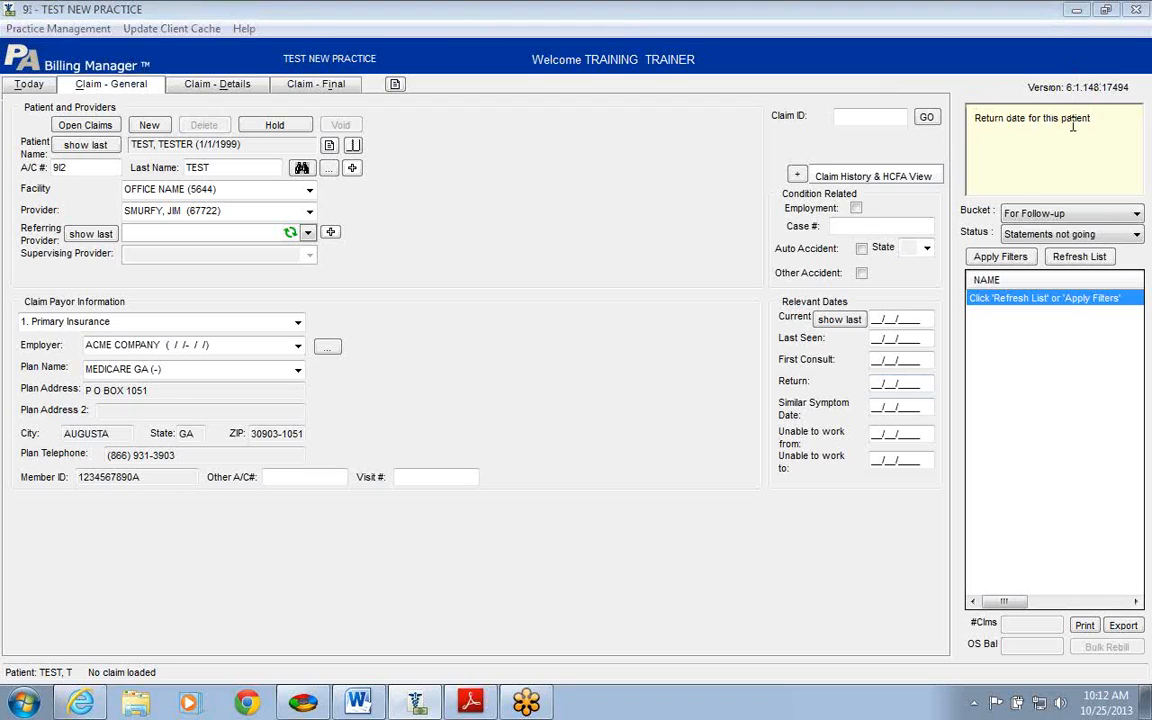
pyautogui.click(873, 319)
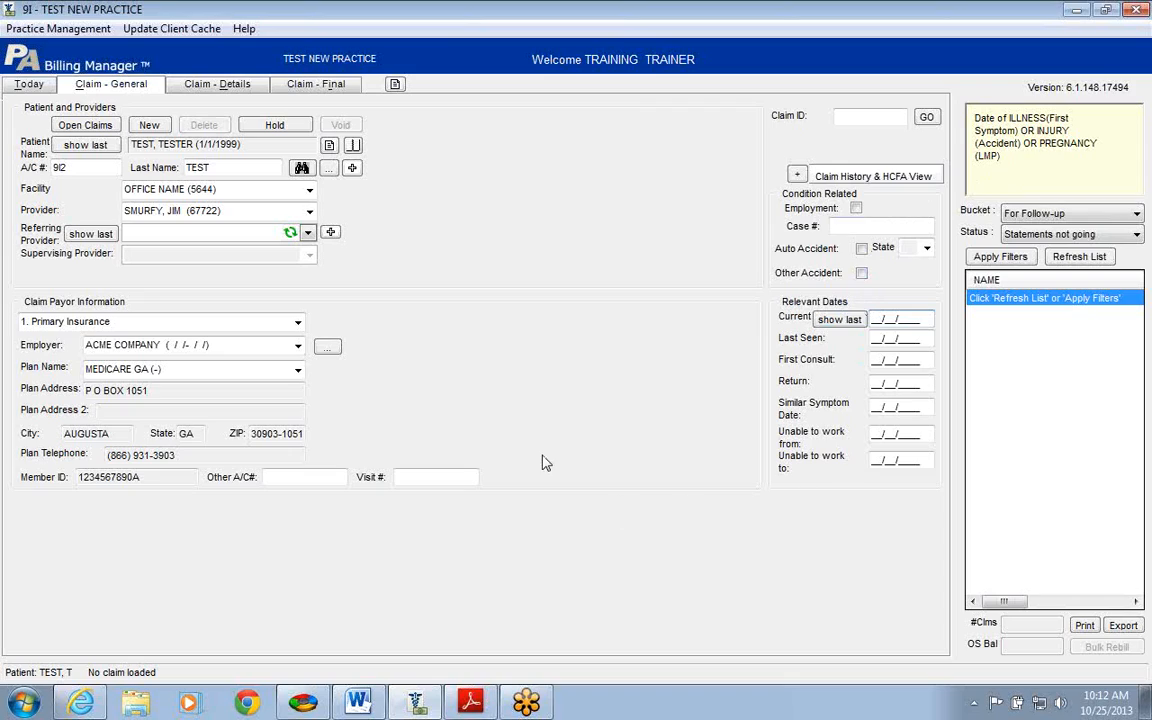
# Step: In Claim - Details, enter 780.2 SYNCOPE AND COLLAPSE as the first diagnosis
pyautogui.click(224, 86)
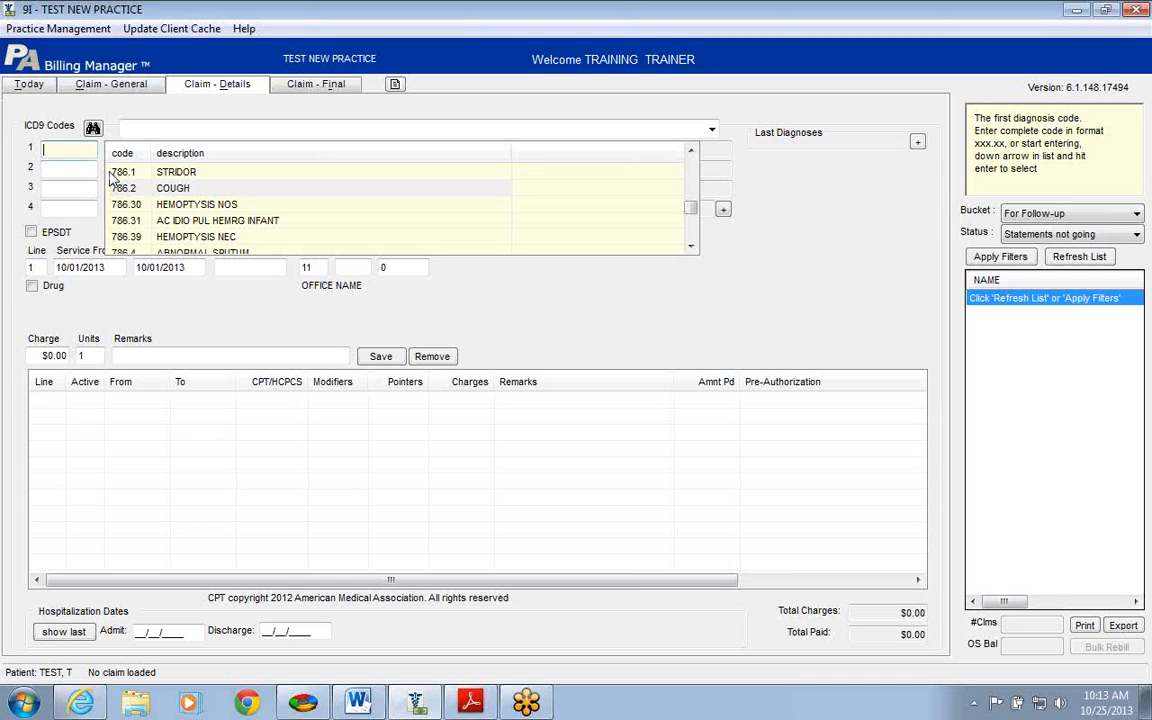
pyautogui.write('780.')
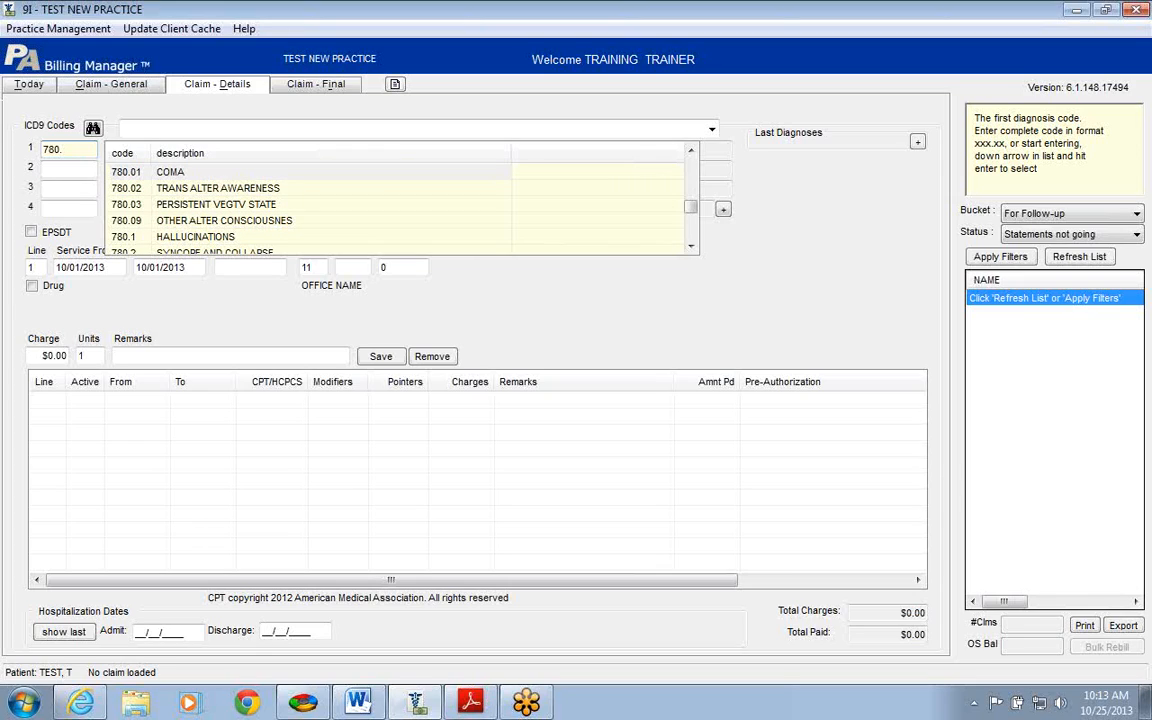
pyautogui.write('2')
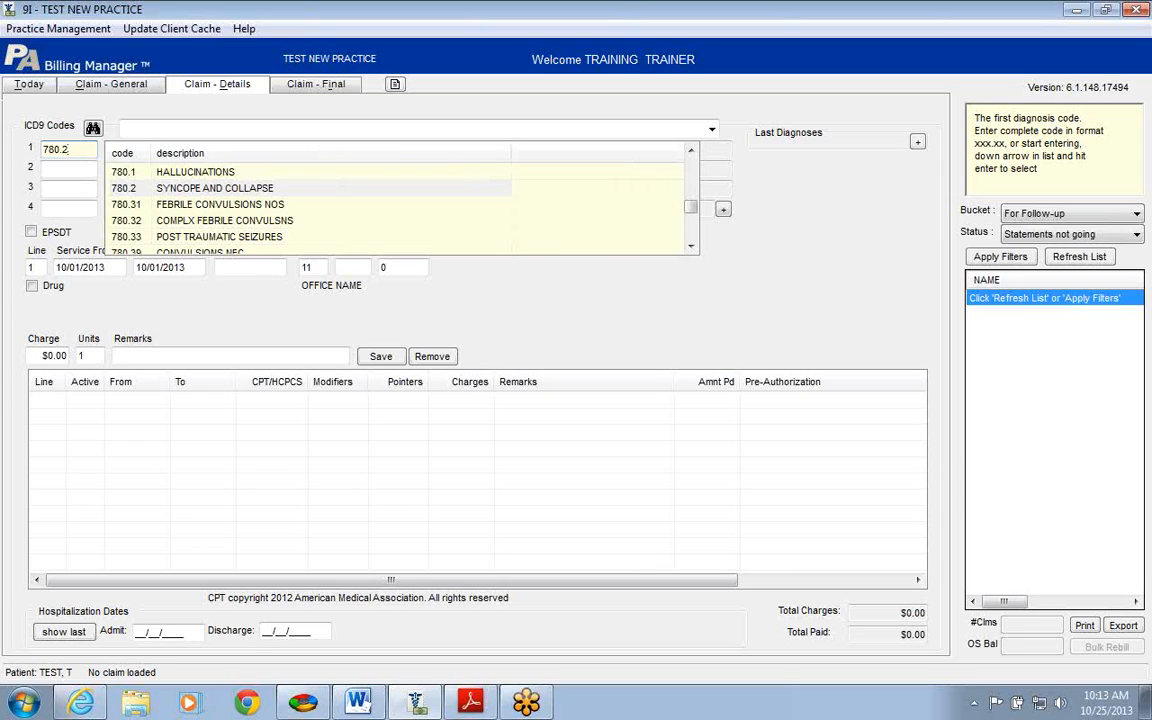
pyautogui.press('Return')
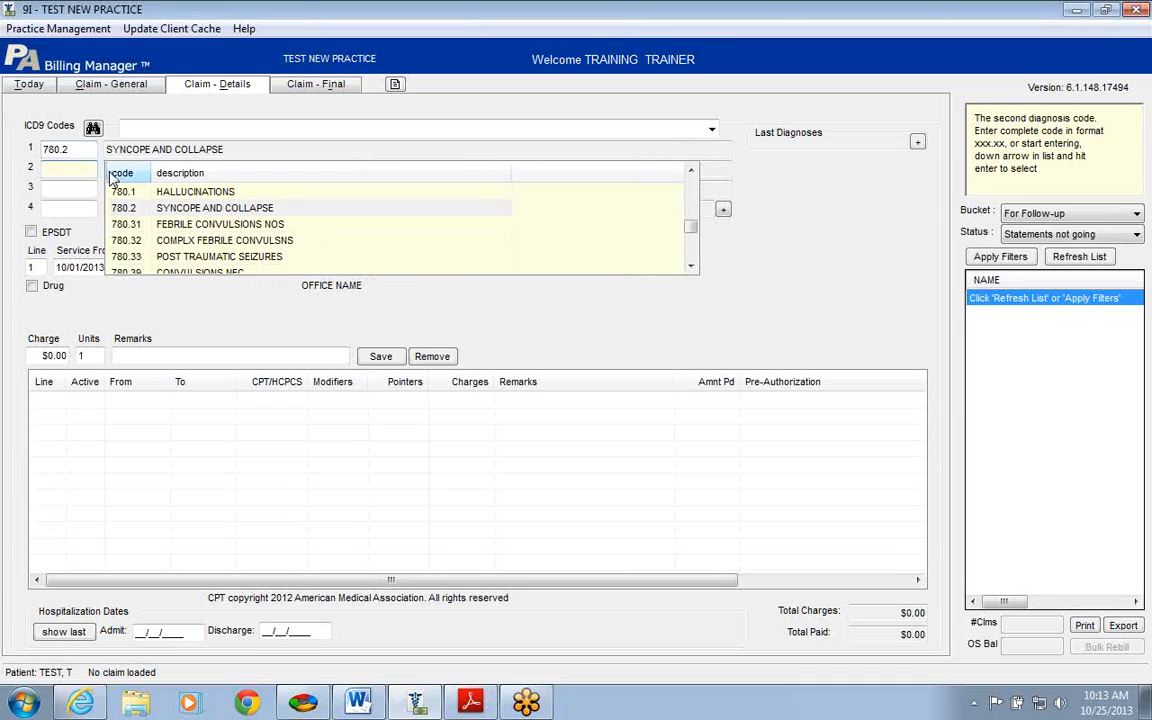
# Step: Add 787.99 DIGESTVE SYST SYMPTM NEC as the second diagnosis and move to service dates
pyautogui.write('788')
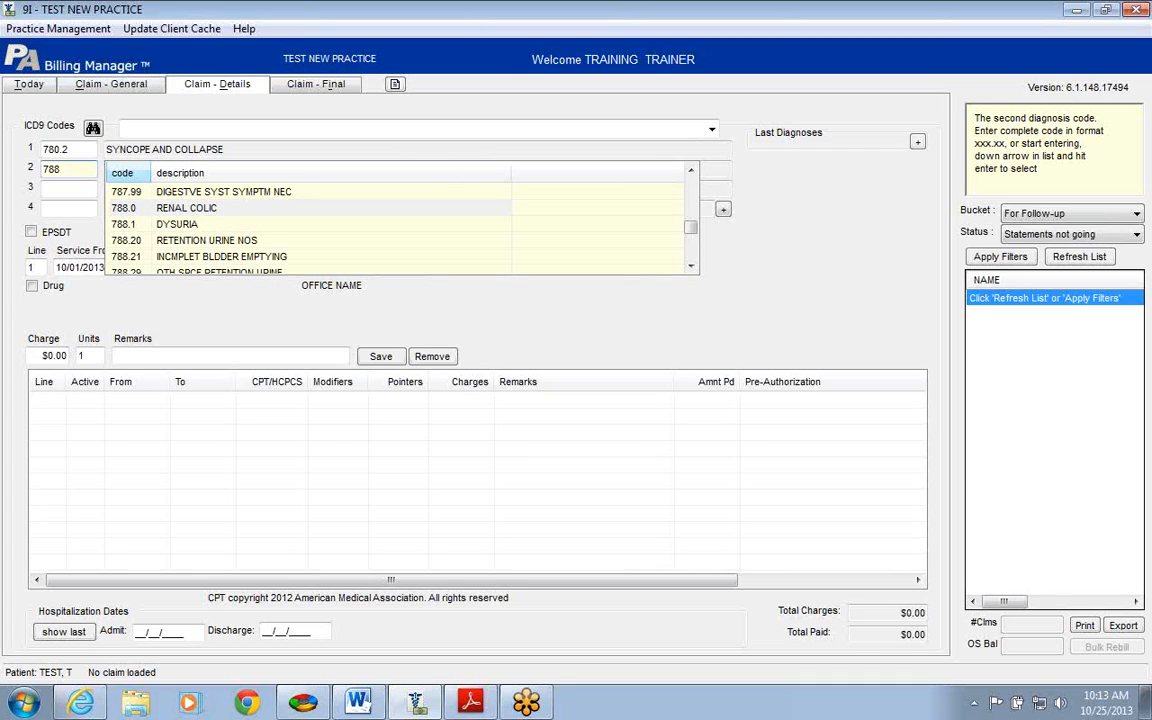
pyautogui.write('.0')
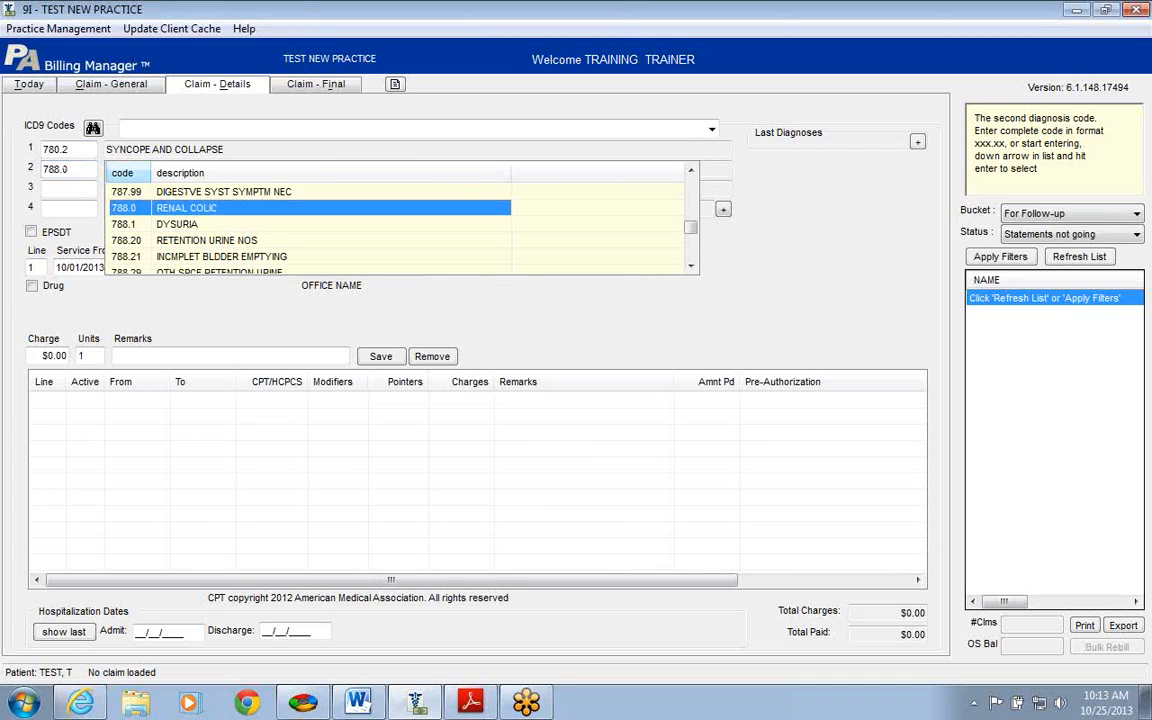
pyautogui.click(172, 190)
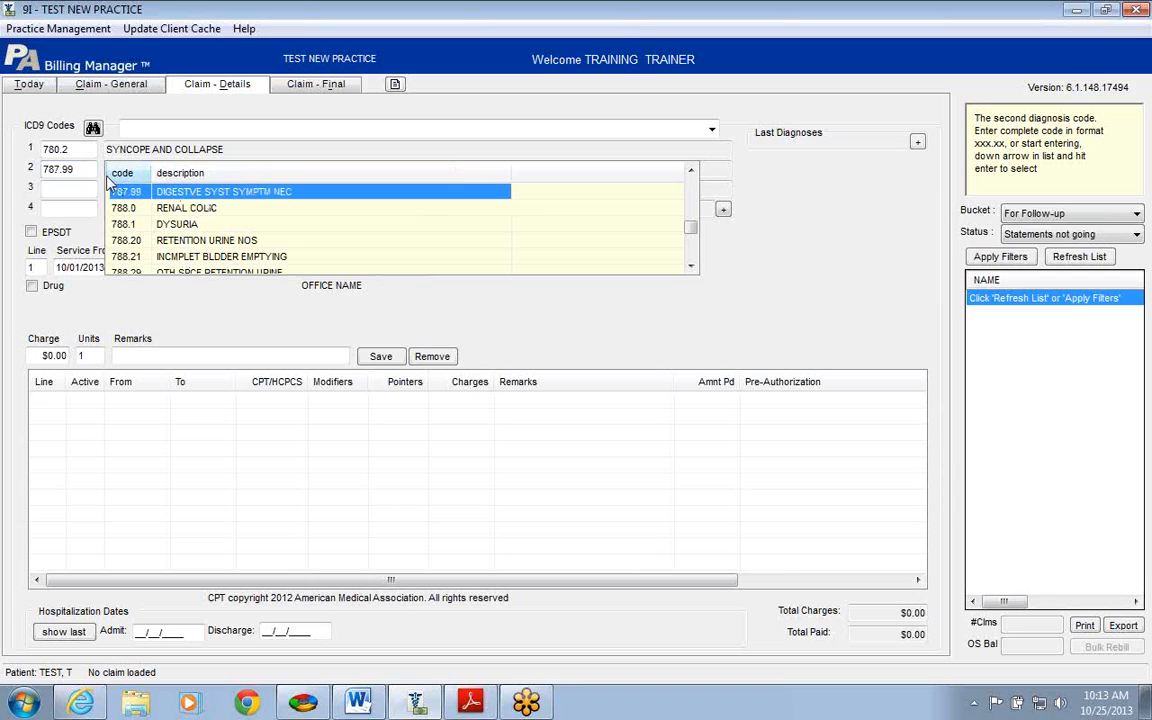
pyautogui.moveTo(80, 169); pyautogui.dragTo(38, 170)
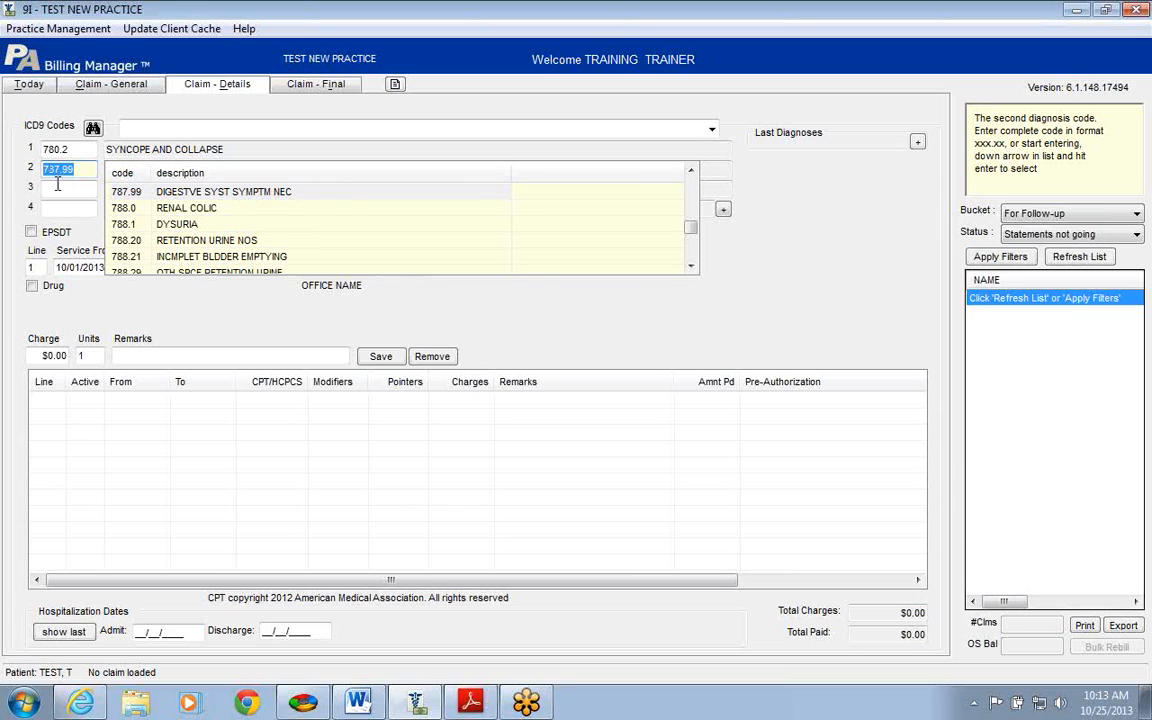
pyautogui.click(90, 172)
pyautogui.press('Return')
pyautogui.press('Return')
pyautogui.press('Tab')
pyautogui.press('Tab')
pyautogui.press('Tab')
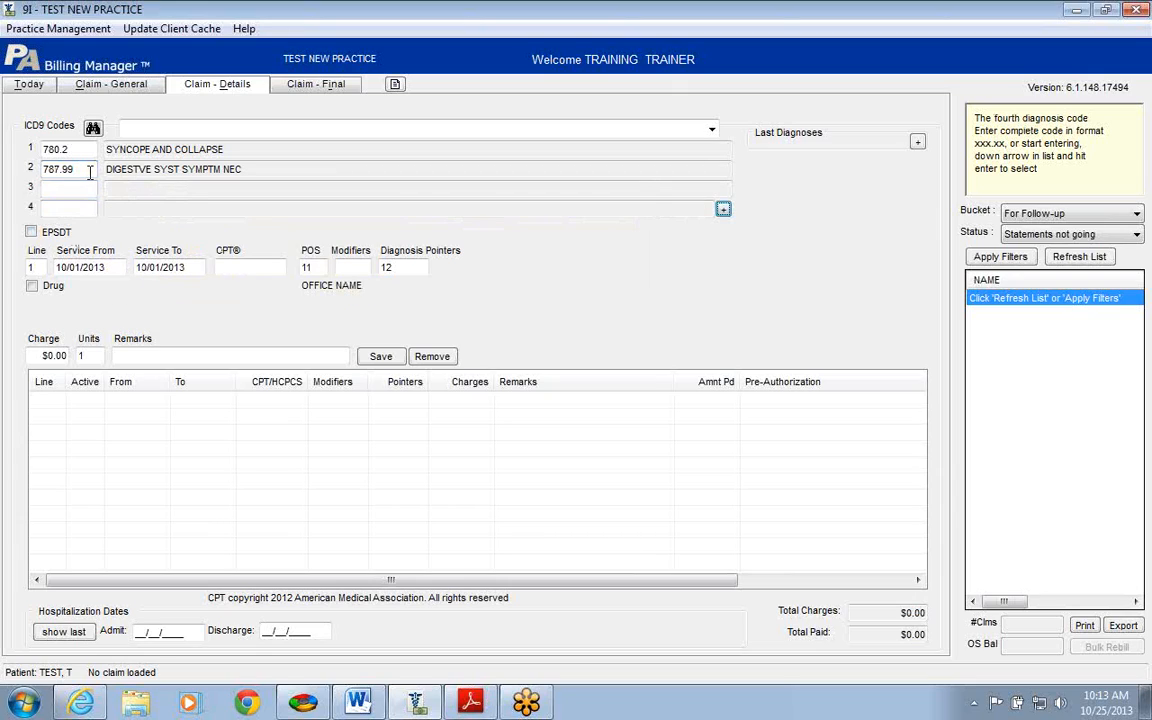
pyautogui.press('Tab')
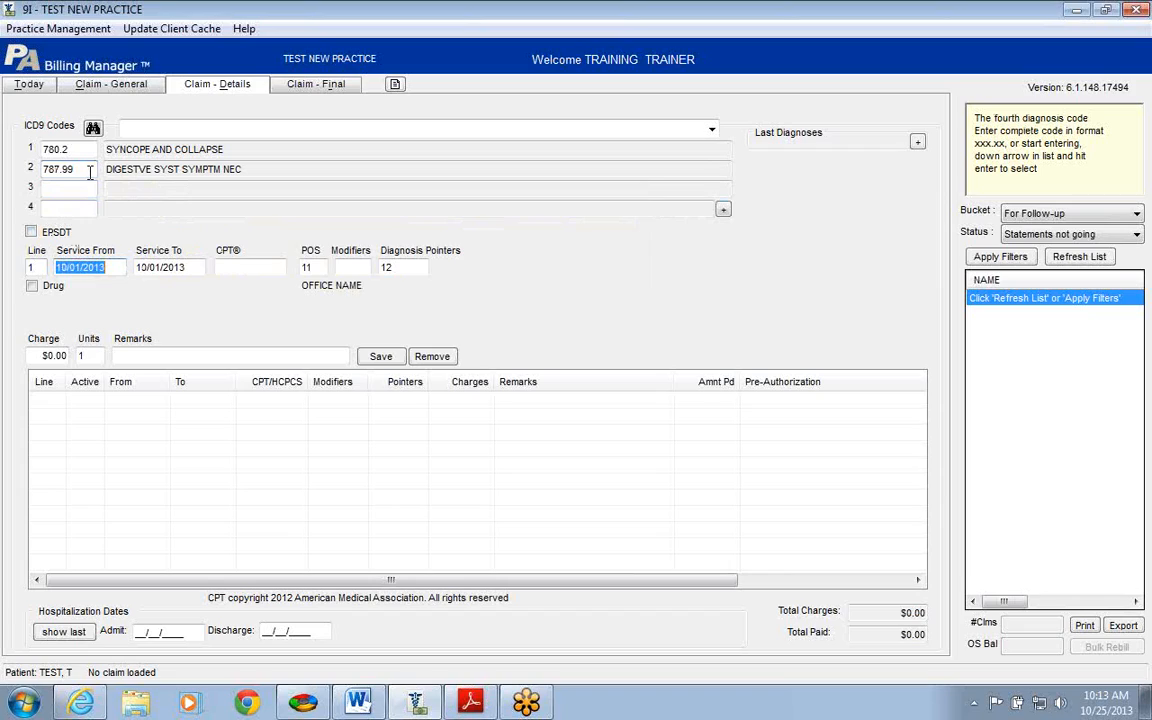
# Step: Date service line 1 as 10/04/2013 and give it CPT code 99205
pyautogui.write('10/04/2013')
pyautogui.press('Tab')
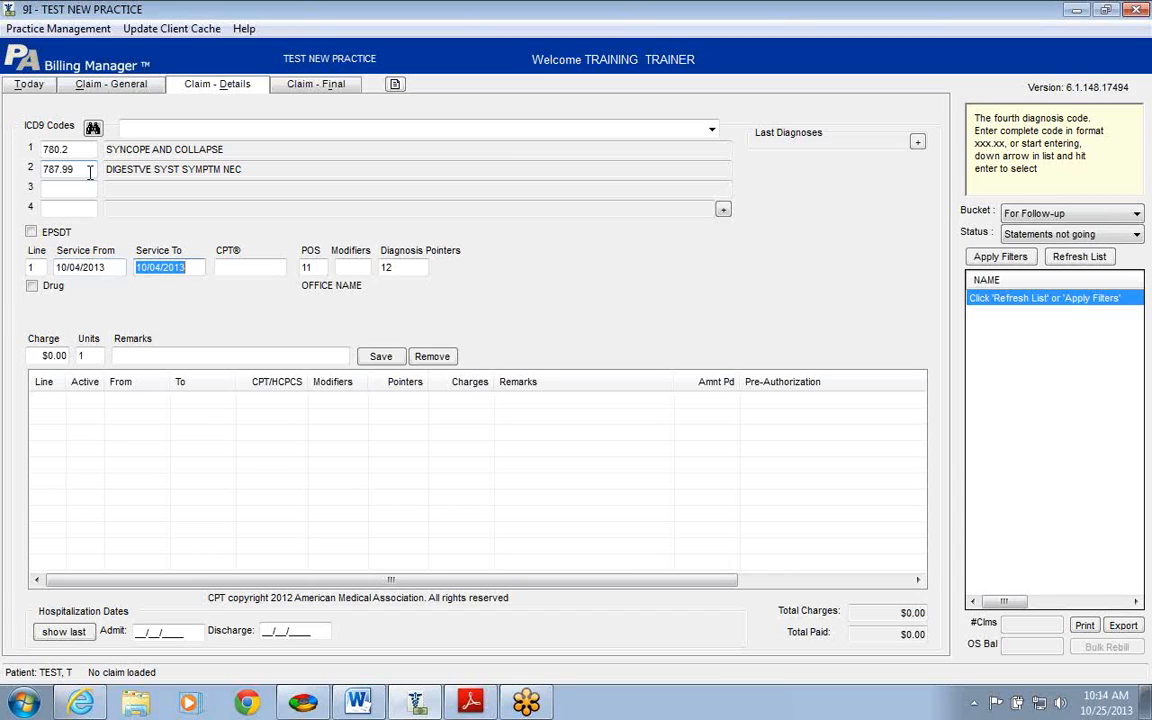
pyautogui.press('Tab')
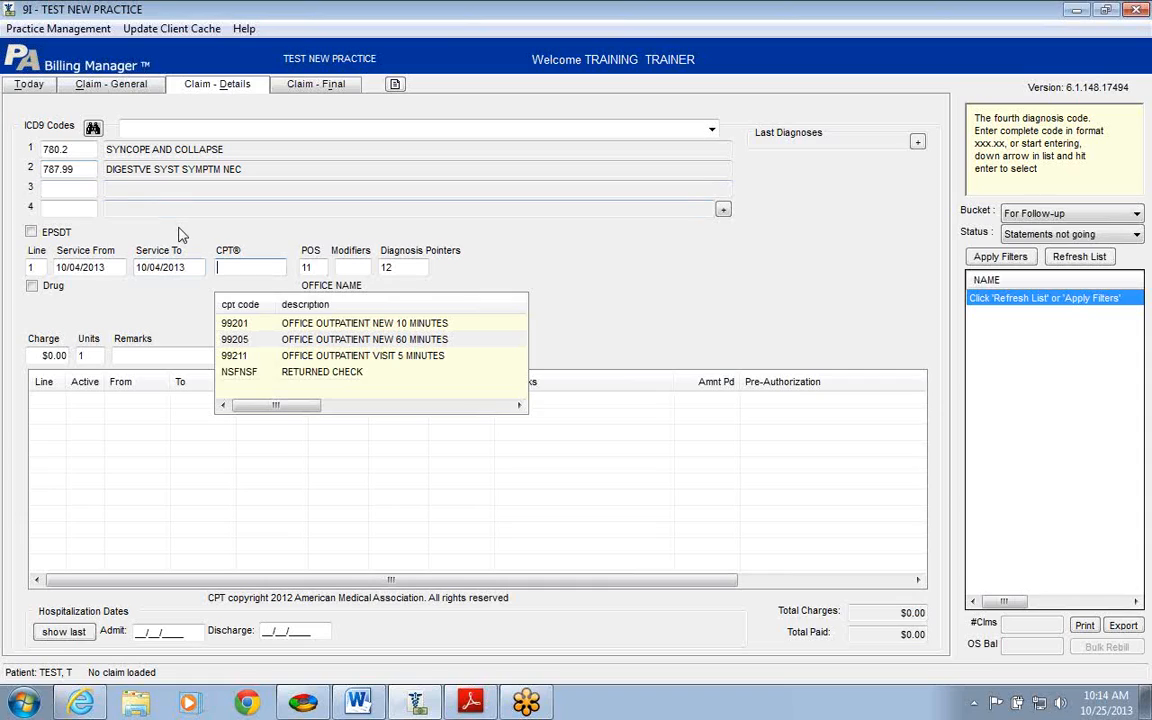
pyautogui.write('9')
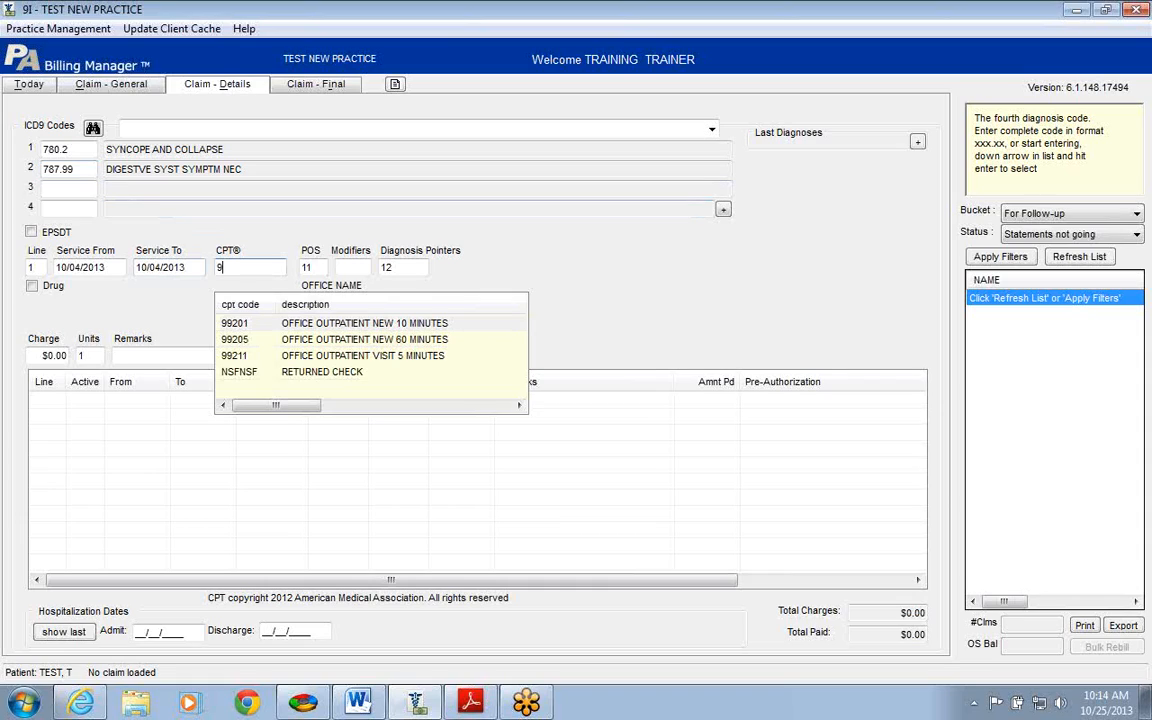
pyautogui.write('9205')
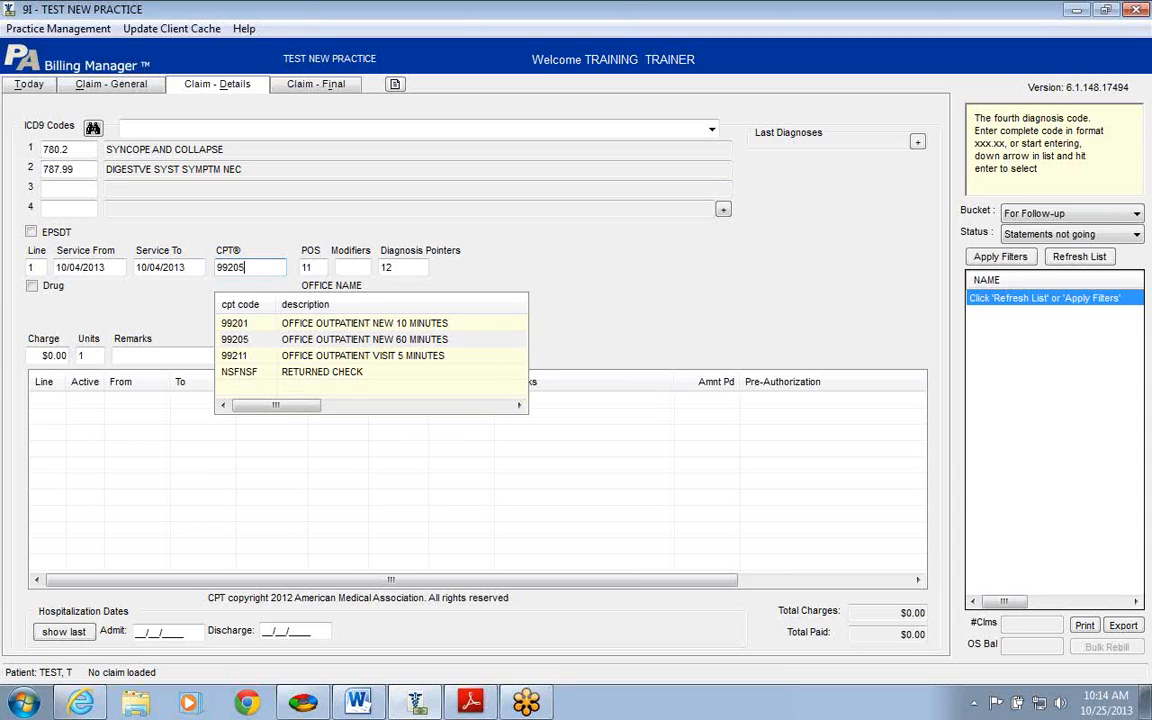
pyautogui.press('Tab')
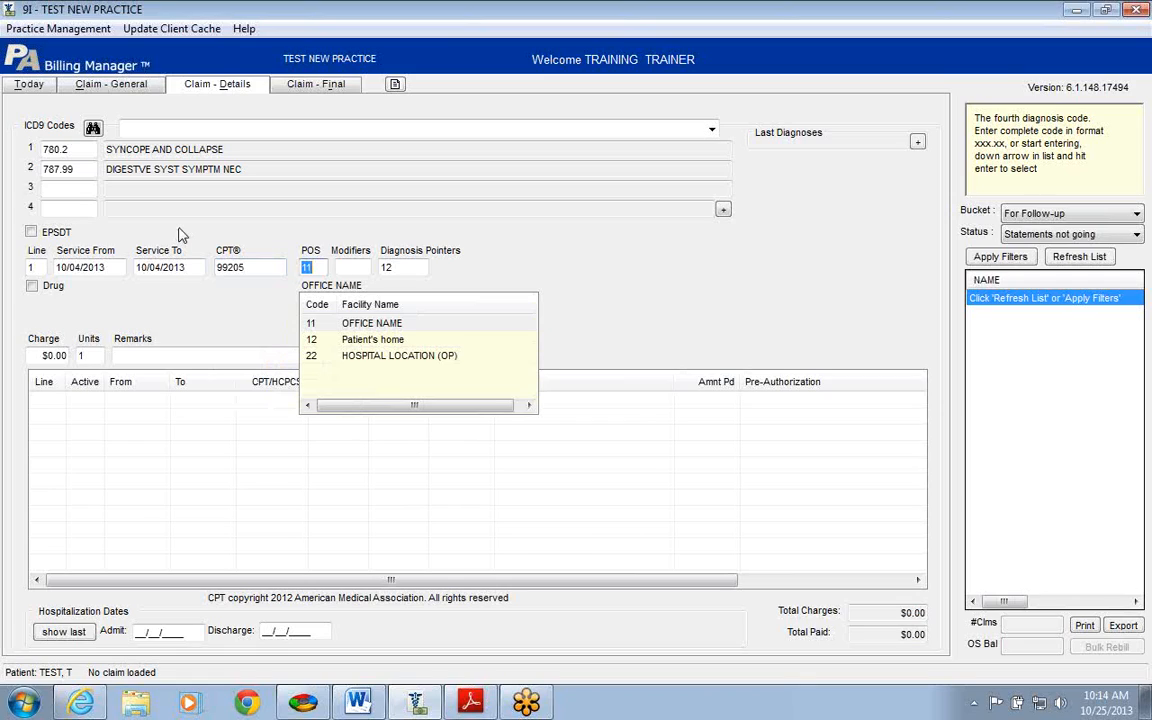
# Step: Keep POS 11, remove the trial modifiers 59,33, and type diagnosis pointers 21
pyautogui.press('Tab')
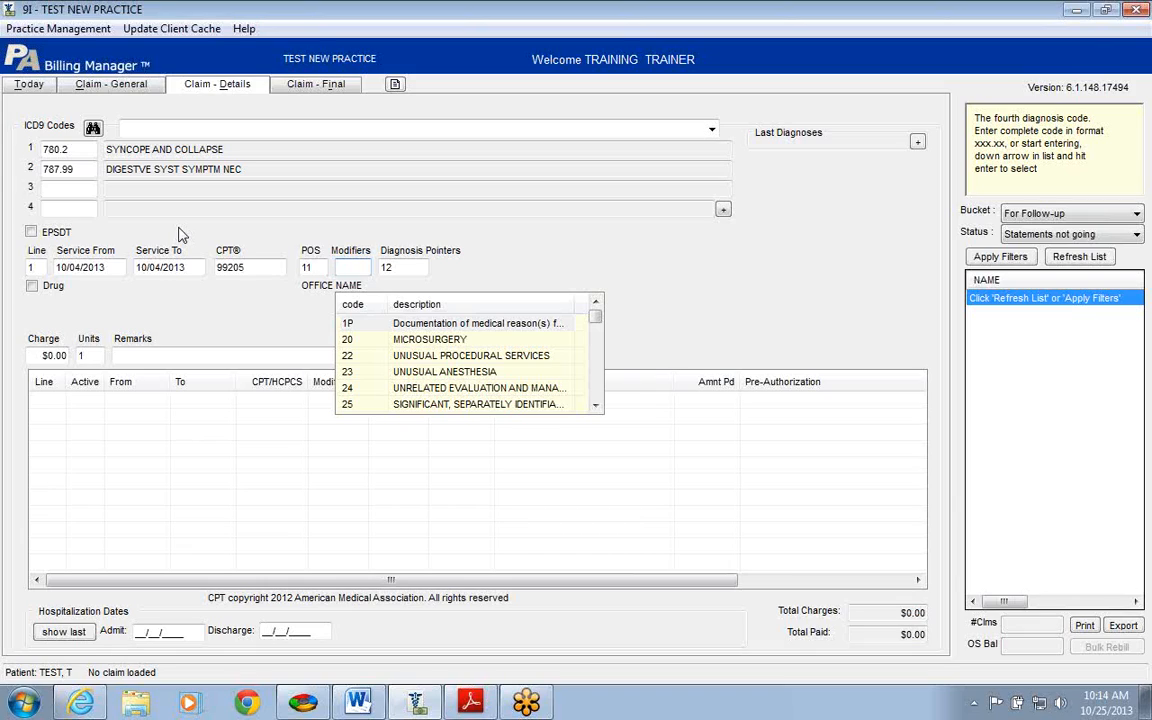
pyautogui.write('59')
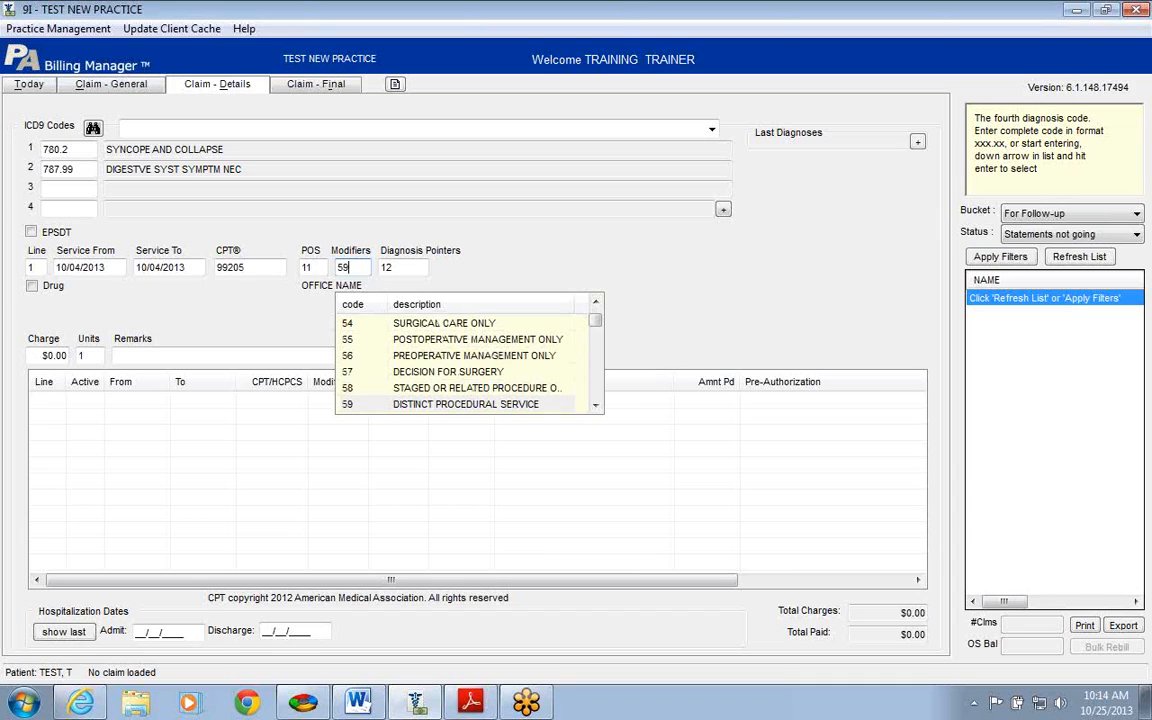
pyautogui.write(',33')
pyautogui.press('BackSpace')
pyautogui.press('BackSpace')
pyautogui.press('BackSpace')
pyautogui.press('BackSpace')
pyautogui.press('BackSpace')
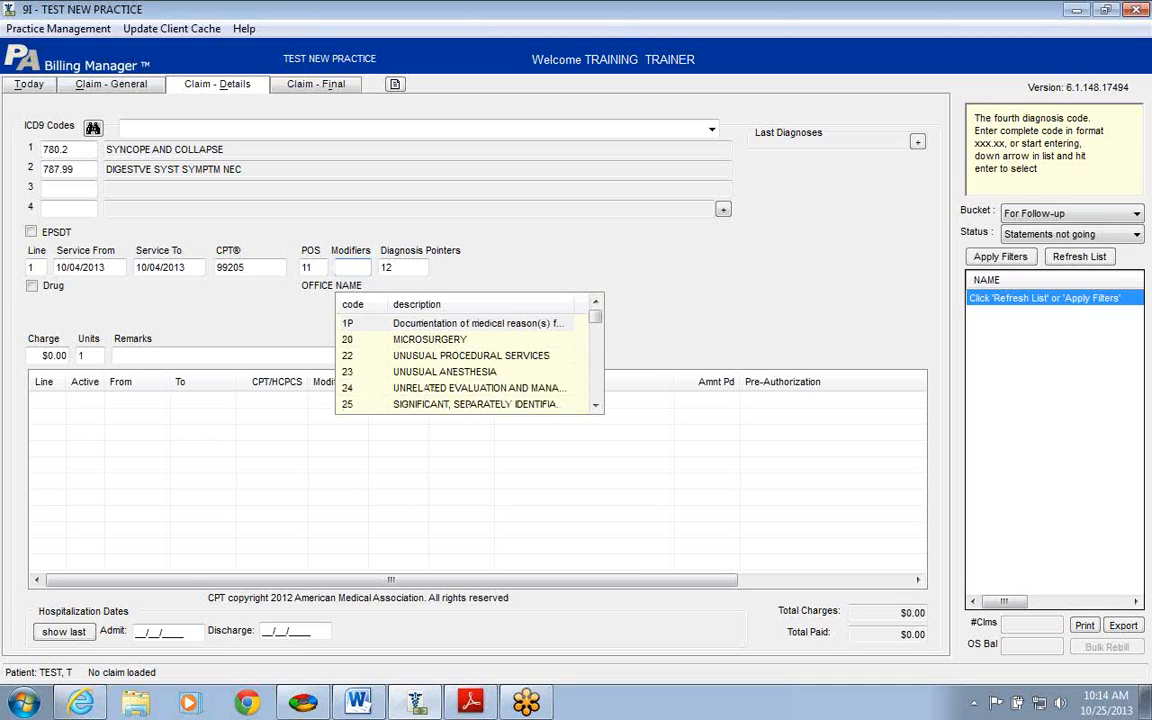
pyautogui.press('Tab')
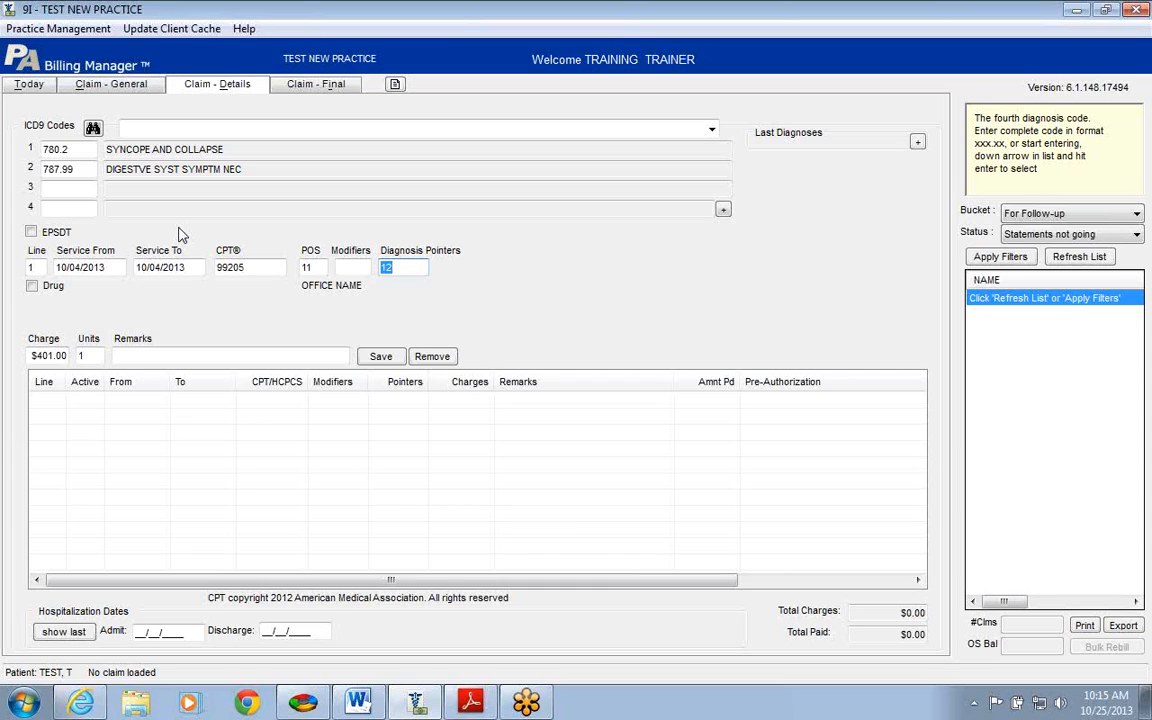
pyautogui.write('2')
pyautogui.write('1')
# Step: Correct pointers to 12 and save the 99205 line at $401.00 for 1 unit
pyautogui.press('BackSpace')
pyautogui.press('BackSpace')
pyautogui.write('12')
pyautogui.press('Tab')
pyautogui.press('Tab')
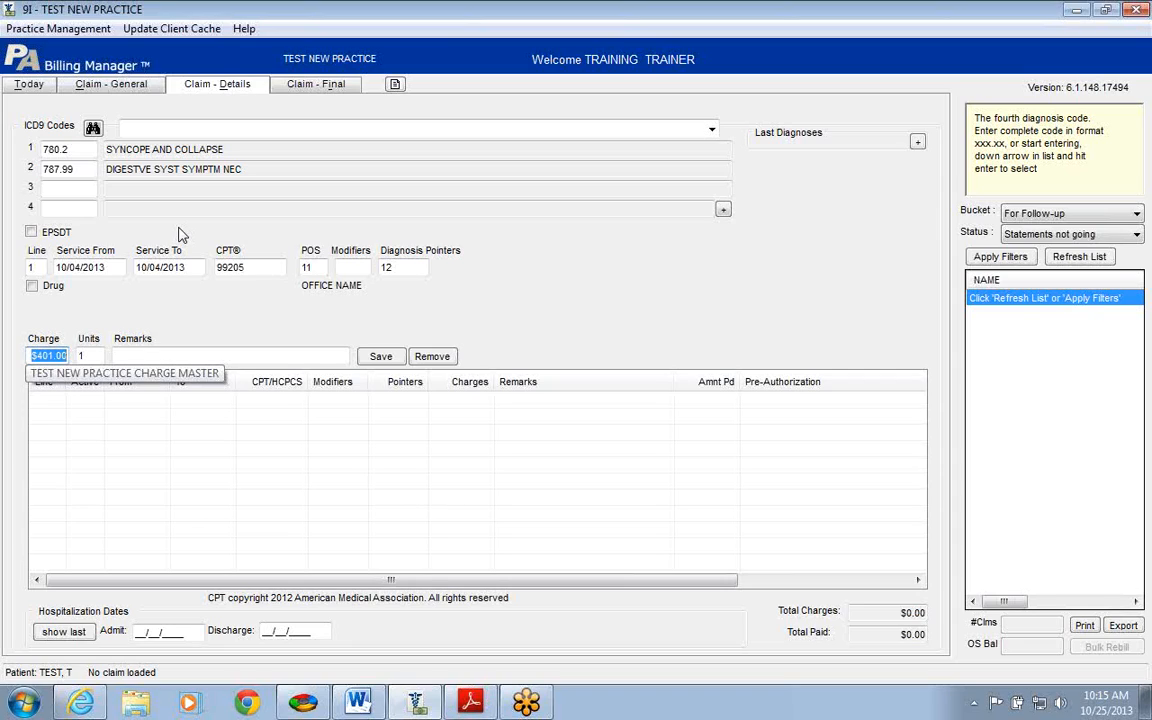
pyautogui.press('Tab')
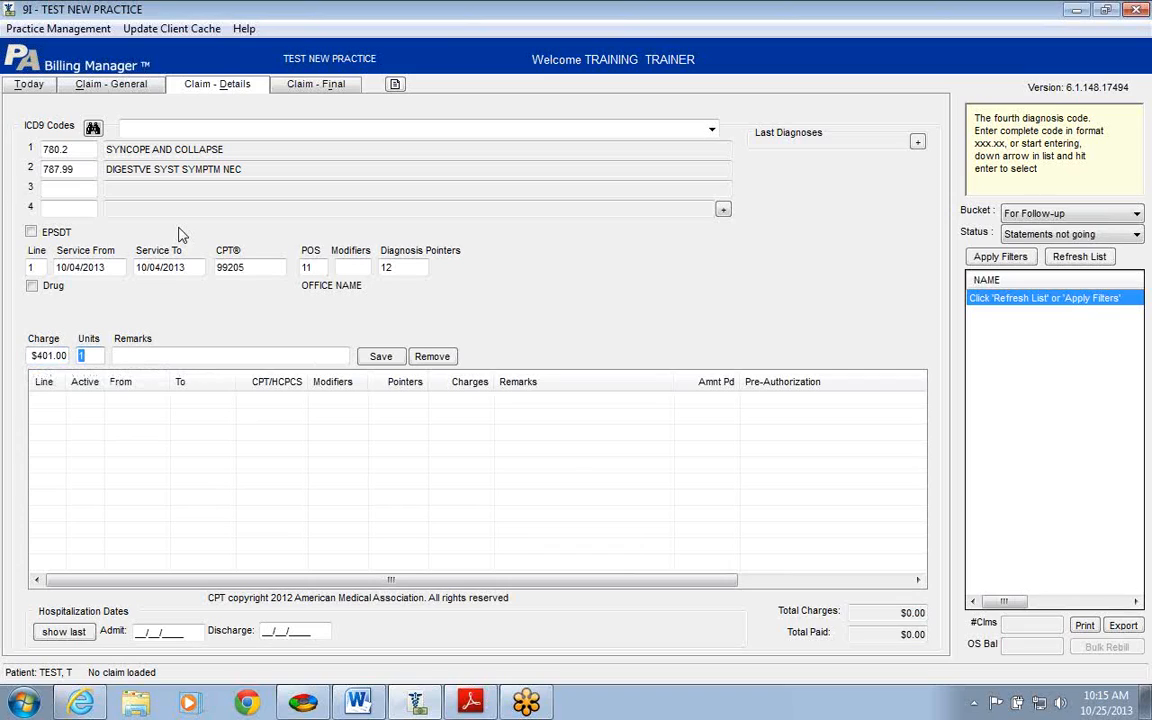
pyautogui.press('Tab')
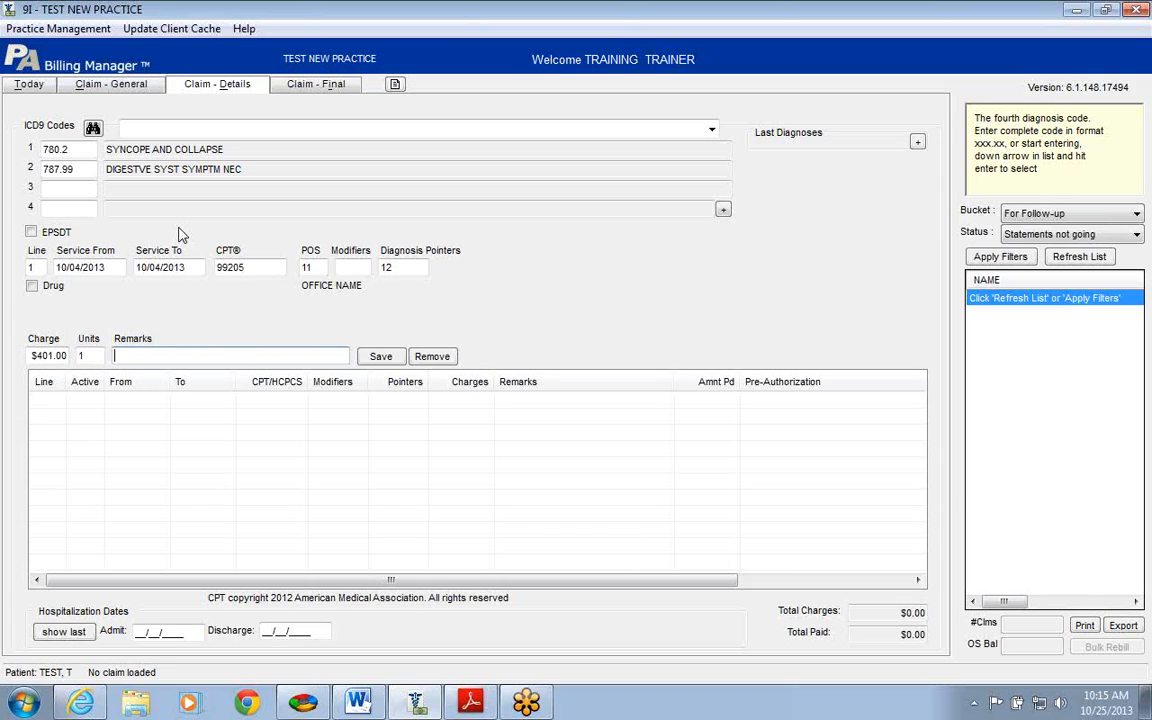
pyautogui.press('Tab')
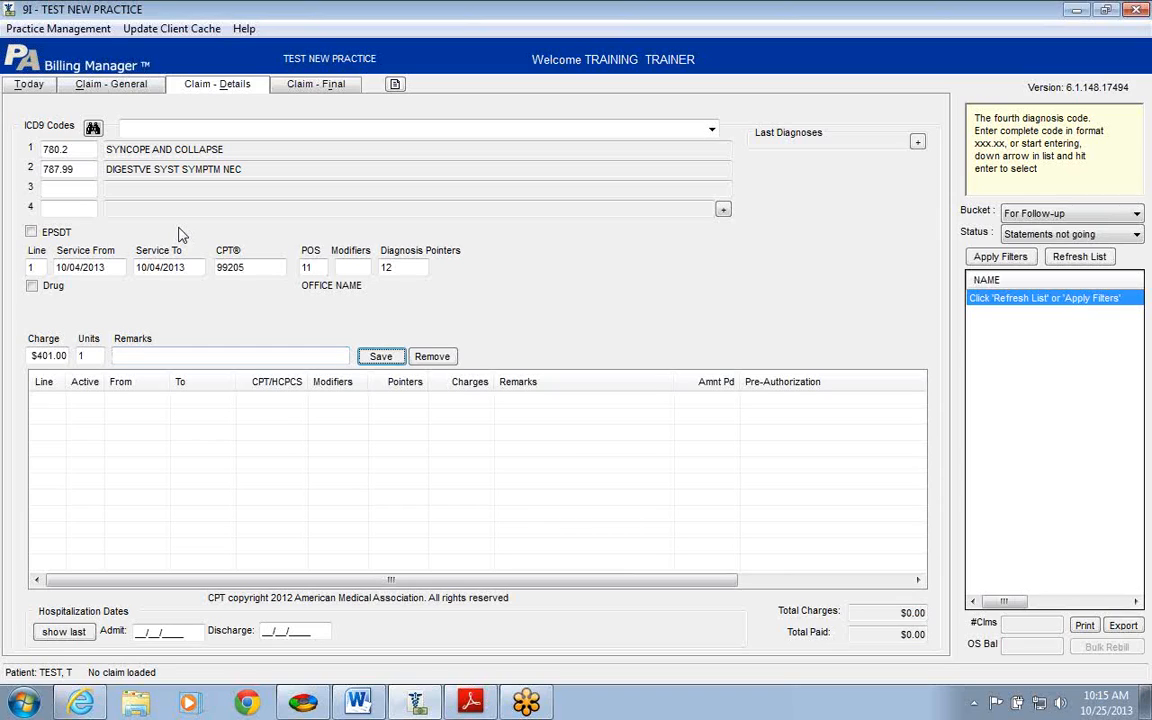
pyautogui.press('Return')
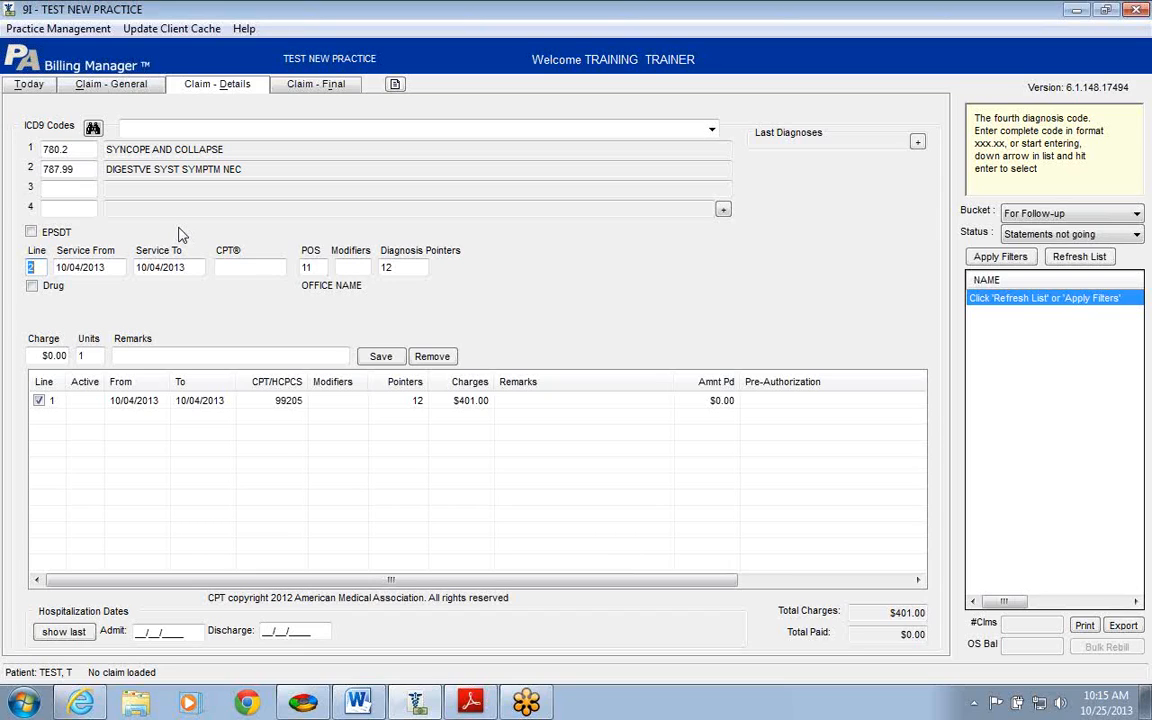
pyautogui.press('Tab')
pyautogui.press('Tab')
pyautogui.press('Tab')
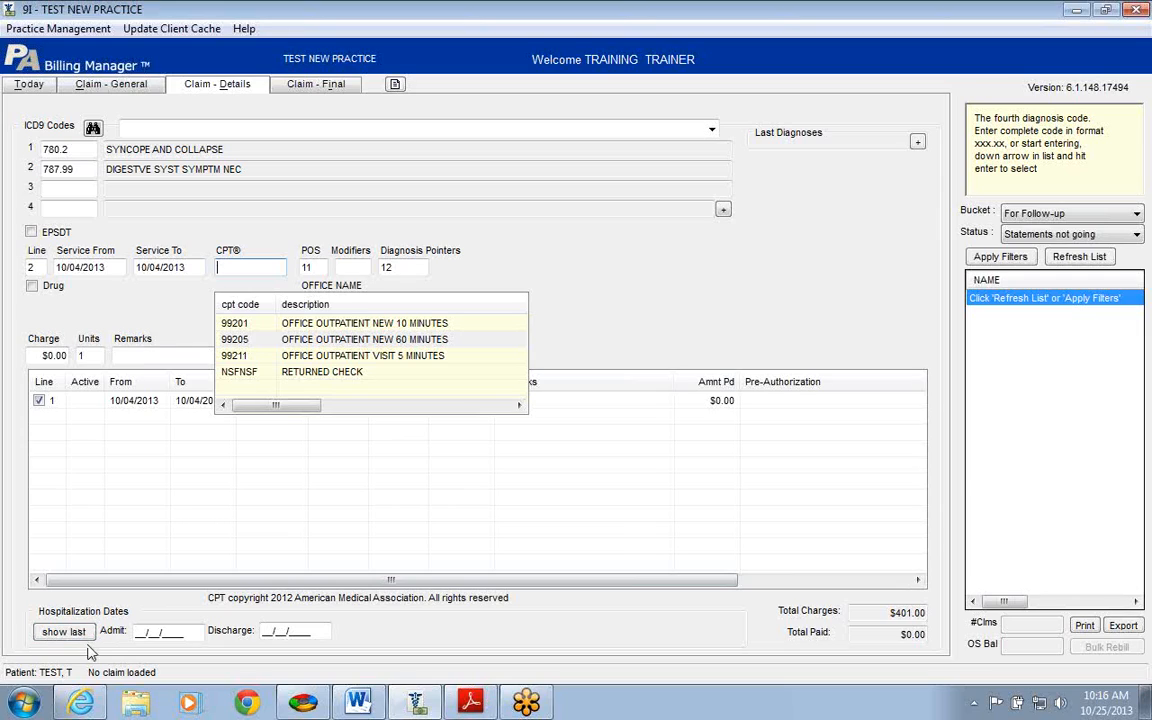
# Step: Dismiss the CPT list, expand Last Diagnoses, and go to the Claim - Final page
pyautogui.click(140, 632)
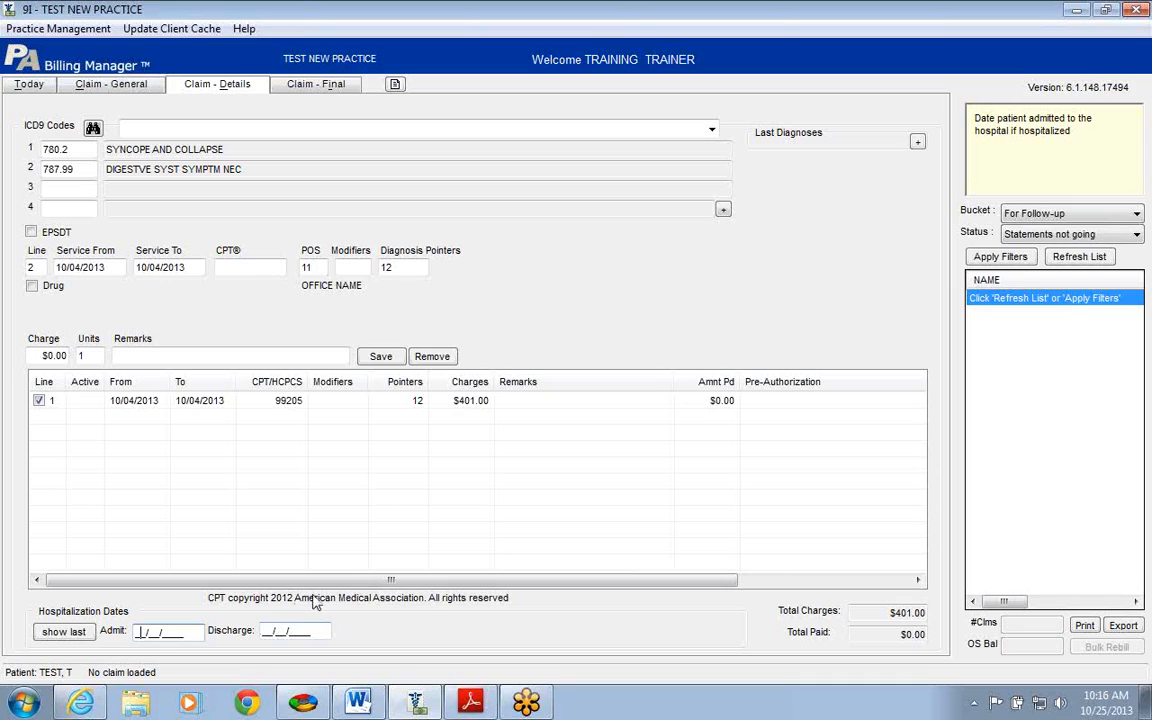
pyautogui.click(917, 143)
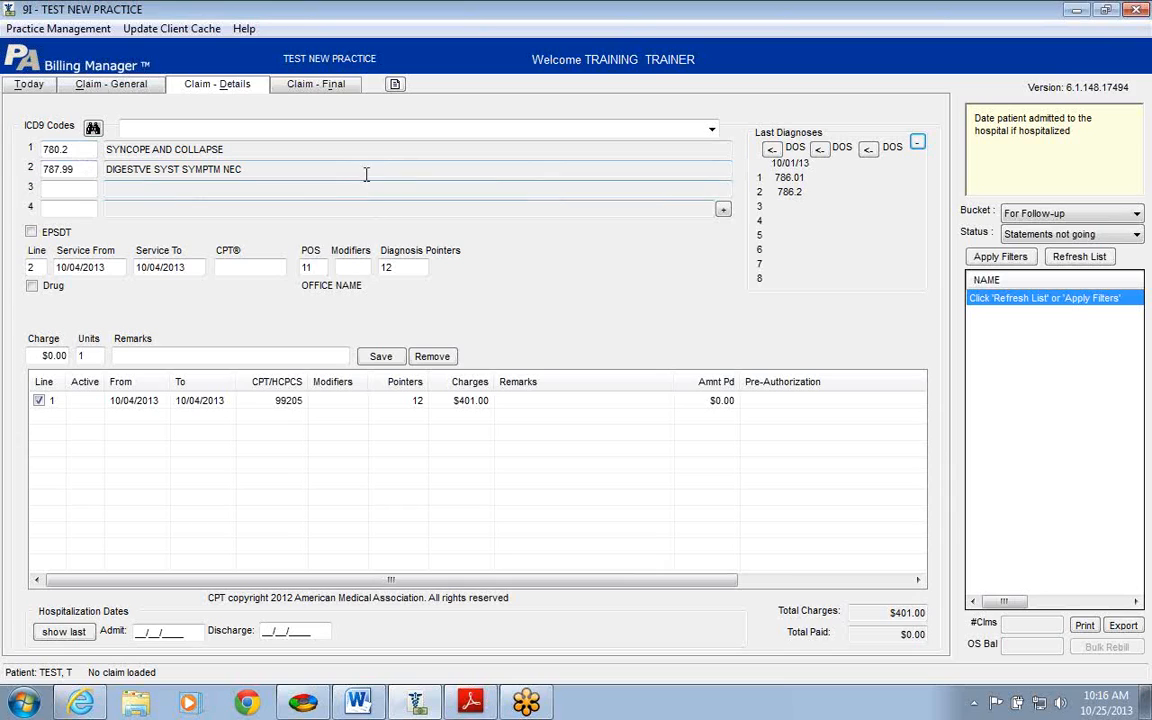
pyautogui.click(320, 86)
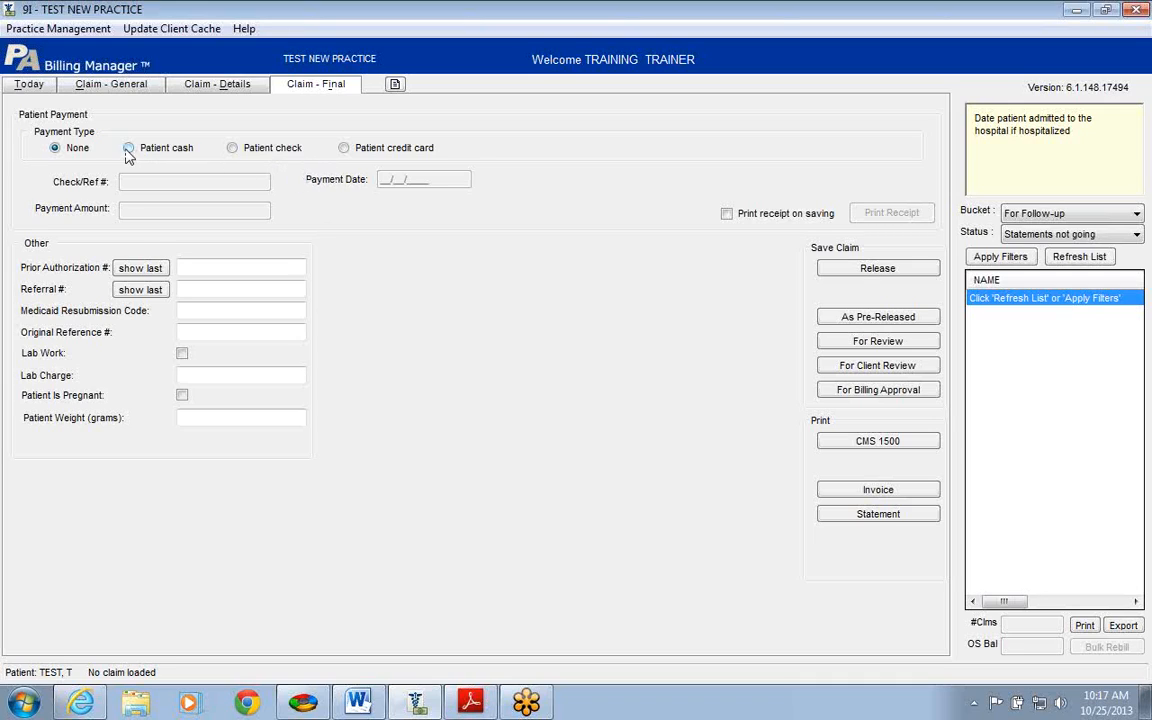
pyautogui.click(232, 148)
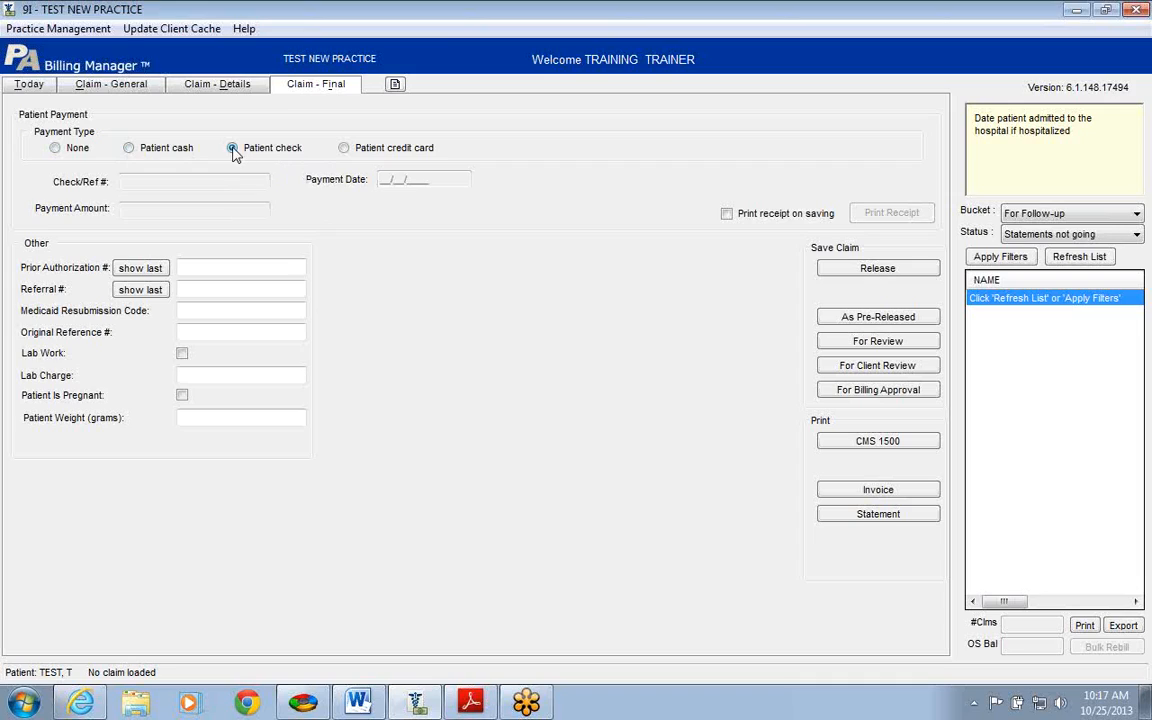
pyautogui.click(192, 178)
pyautogui.write('1234')
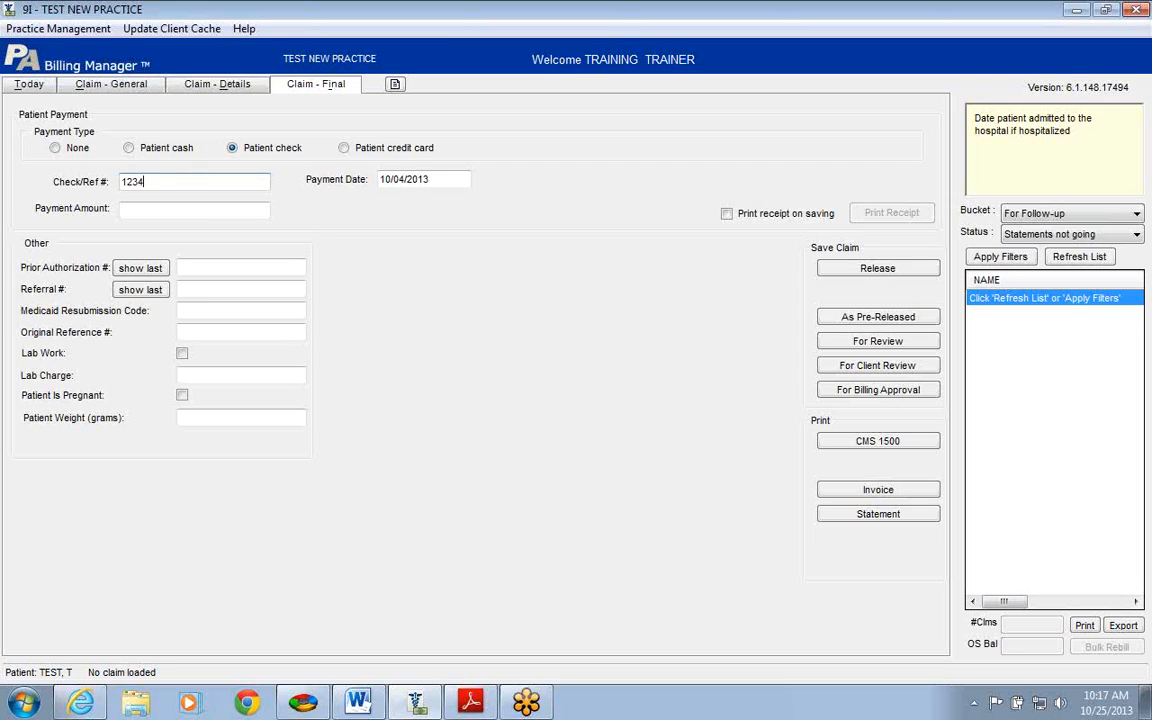
pyautogui.press('Tab')
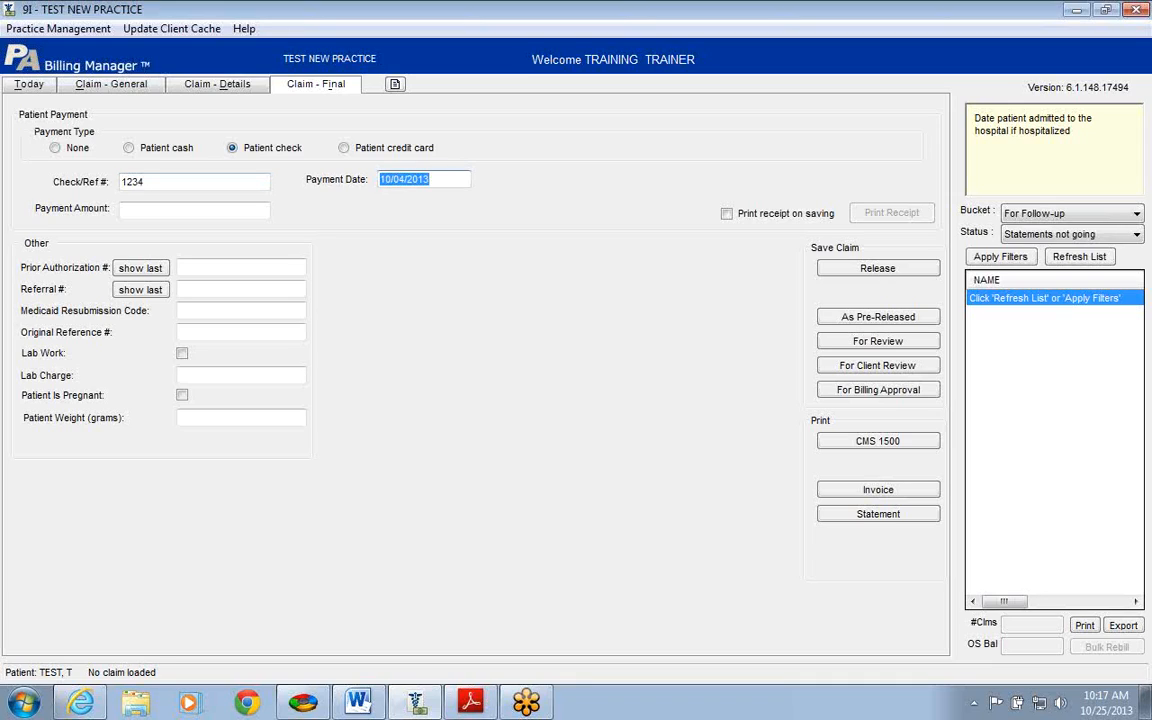
pyautogui.press('Tab')
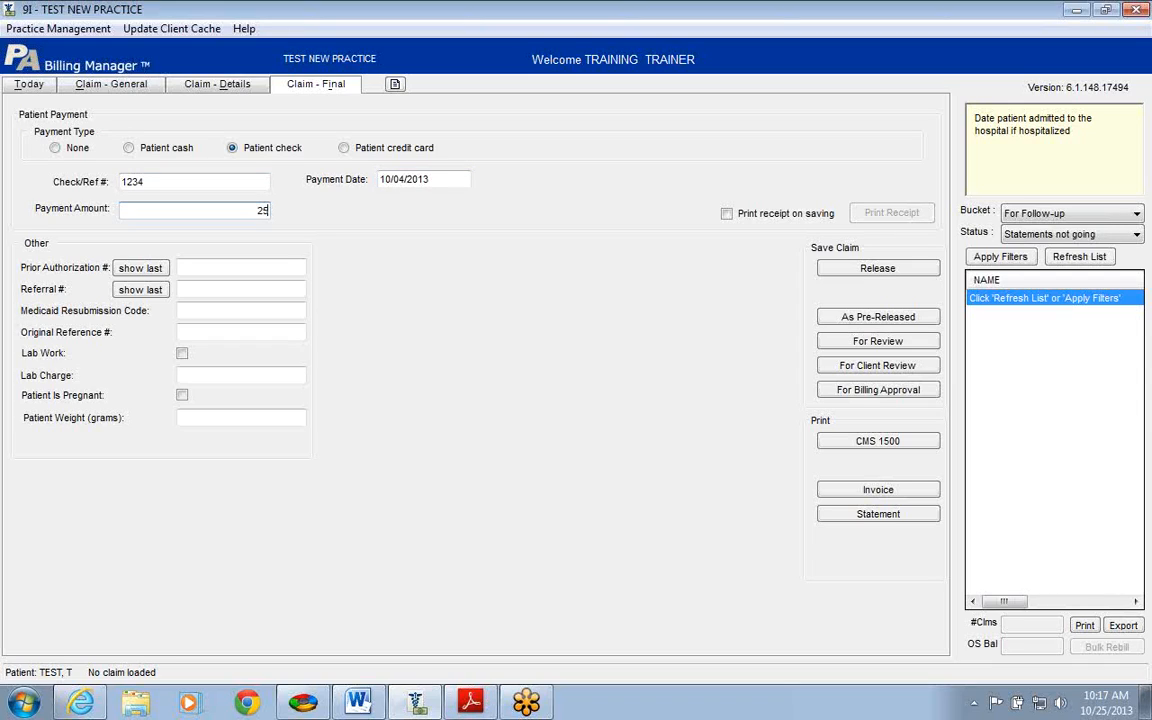
pyautogui.press('Tab')
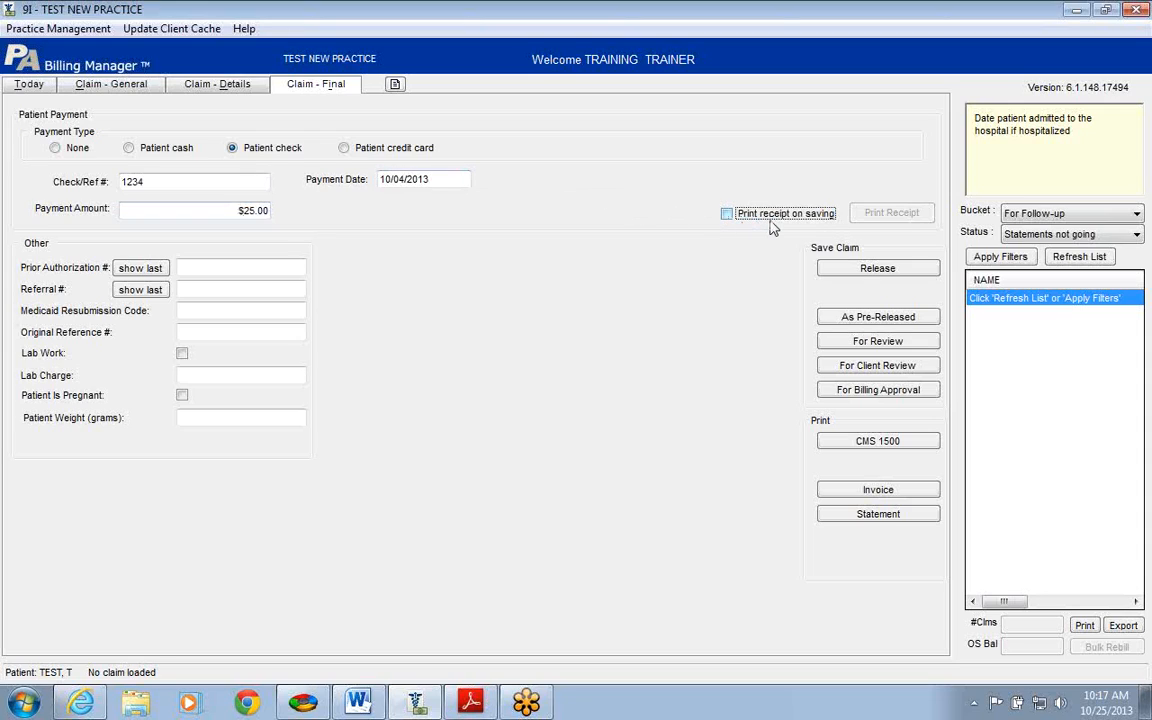
pyautogui.click(197, 268)
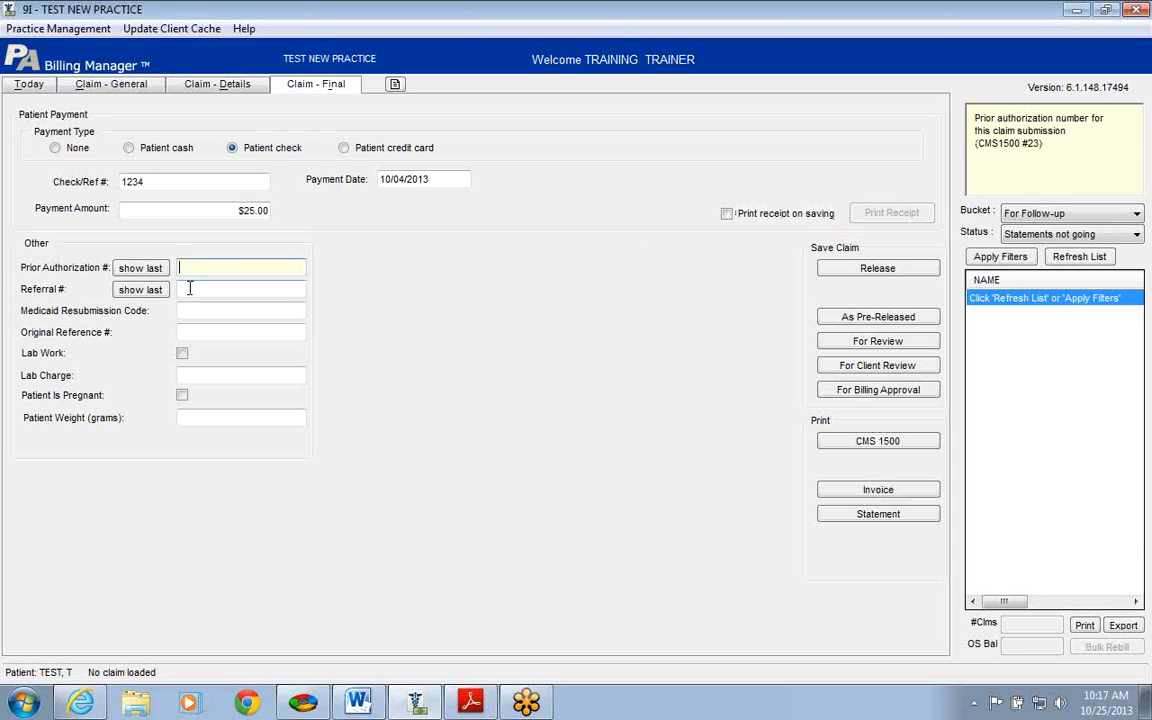
pyautogui.click(189, 289)
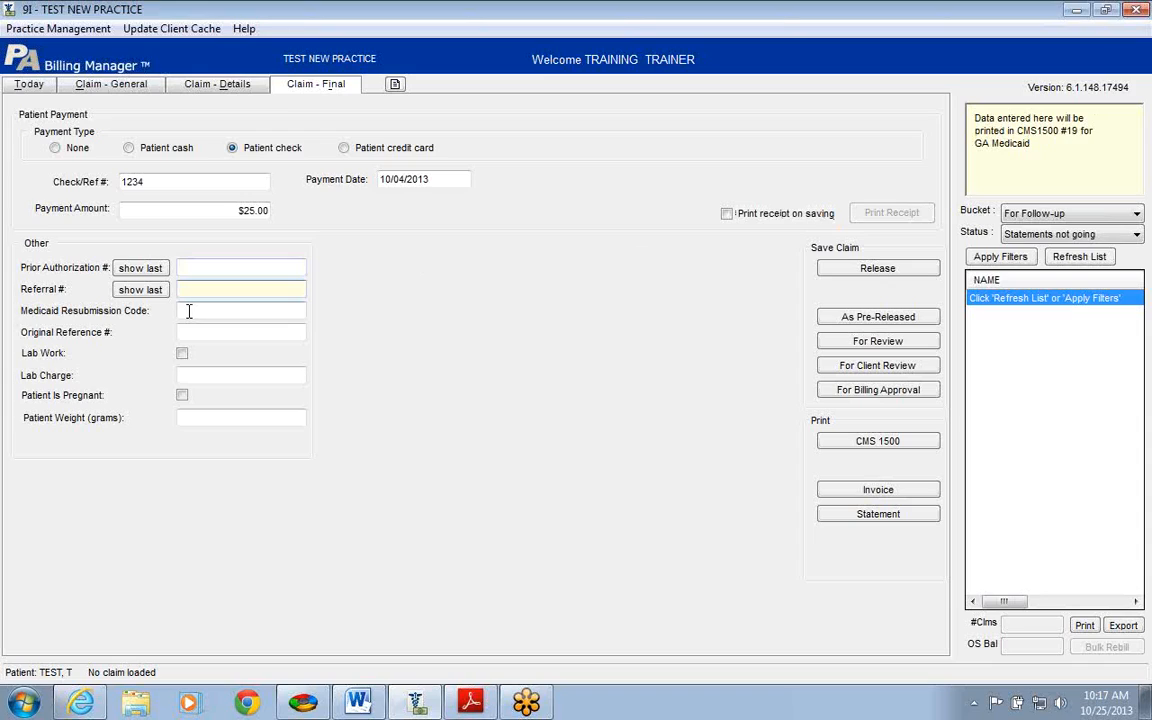
pyautogui.click(188, 311)
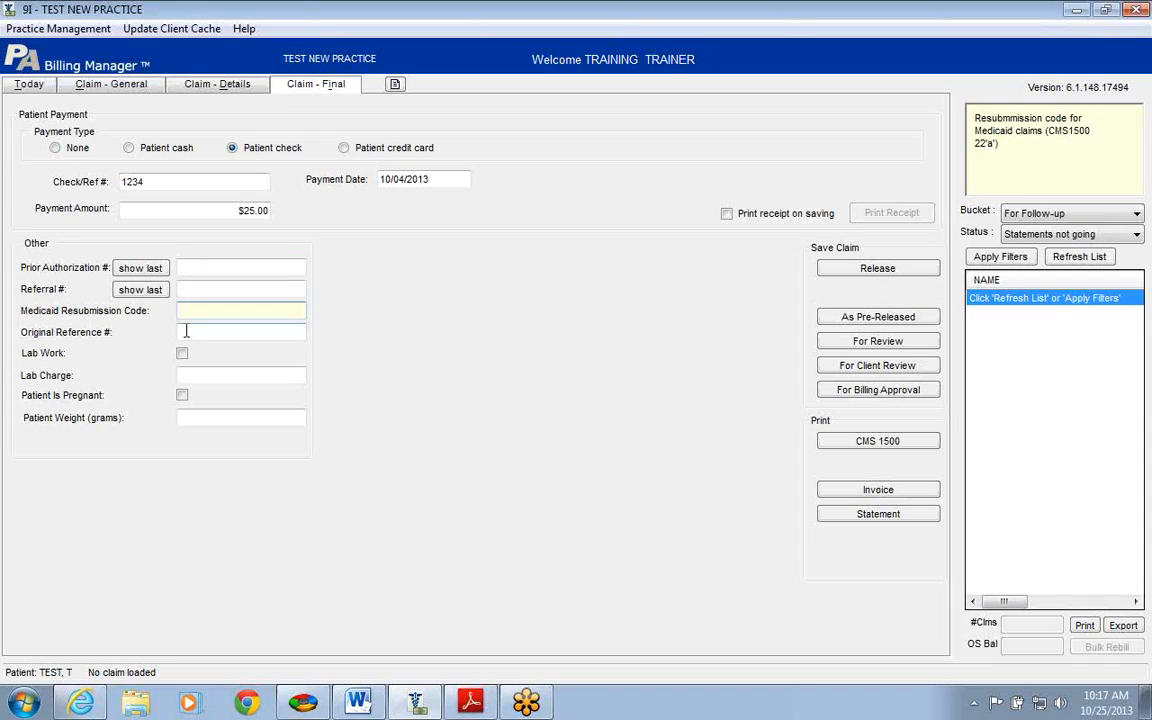
pyautogui.click(185, 331)
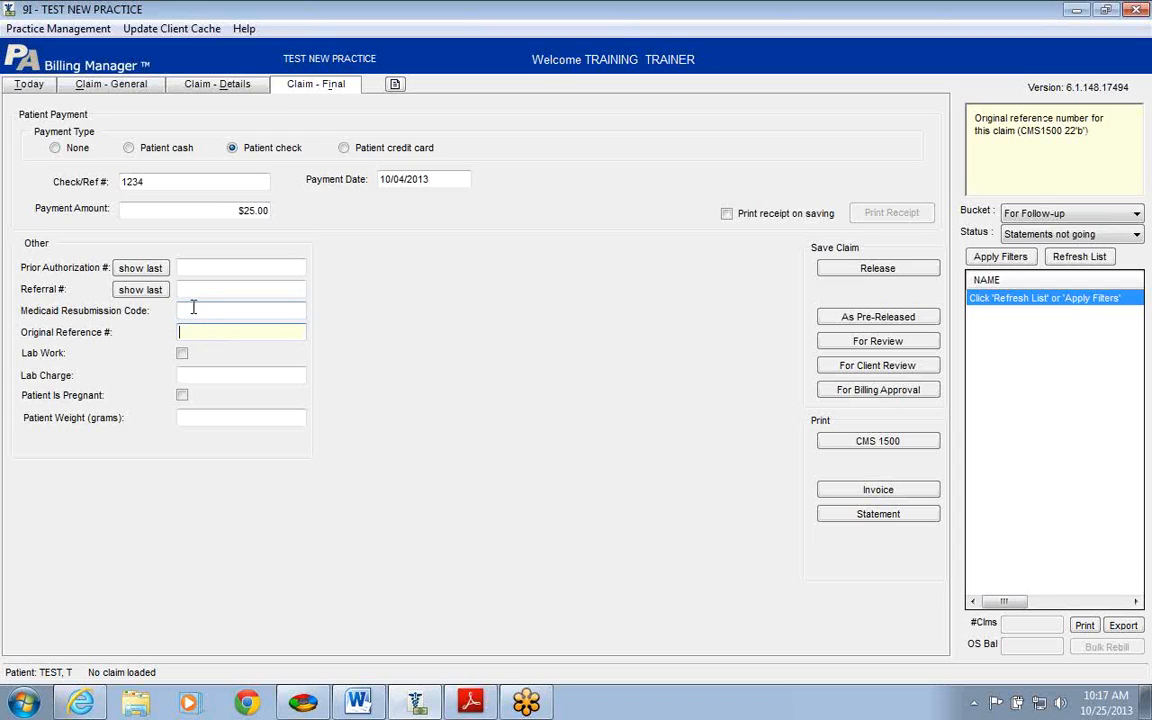
pyautogui.click(193, 311)
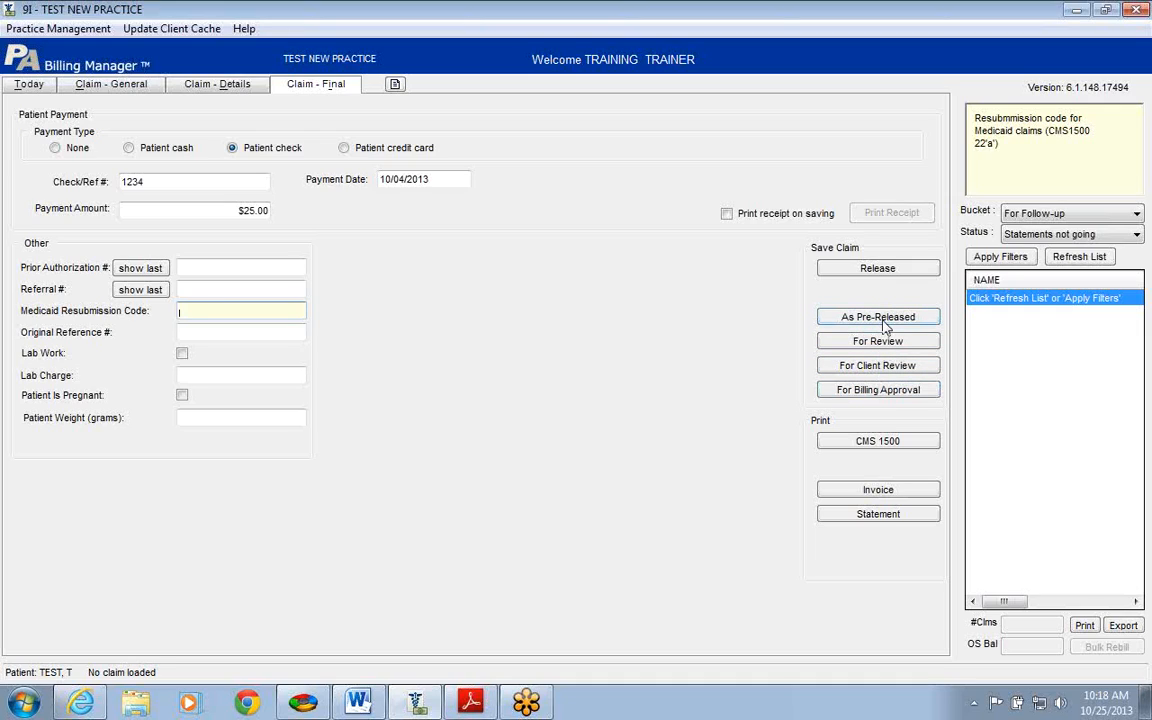
# Step: Release the claim carrying the $25.00 check payment
pyautogui.click(856, 270)
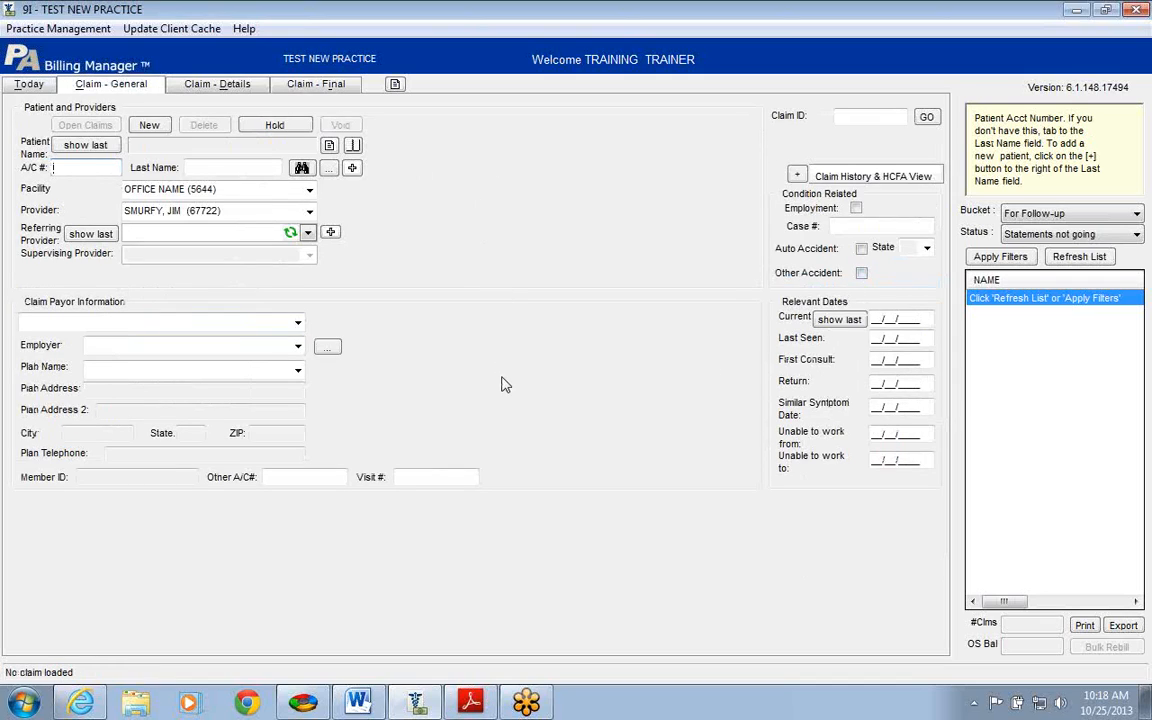
# Step: Reload the last-used patient and view their transaction history
pyautogui.click(88, 167)
pyautogui.click(218, 167)
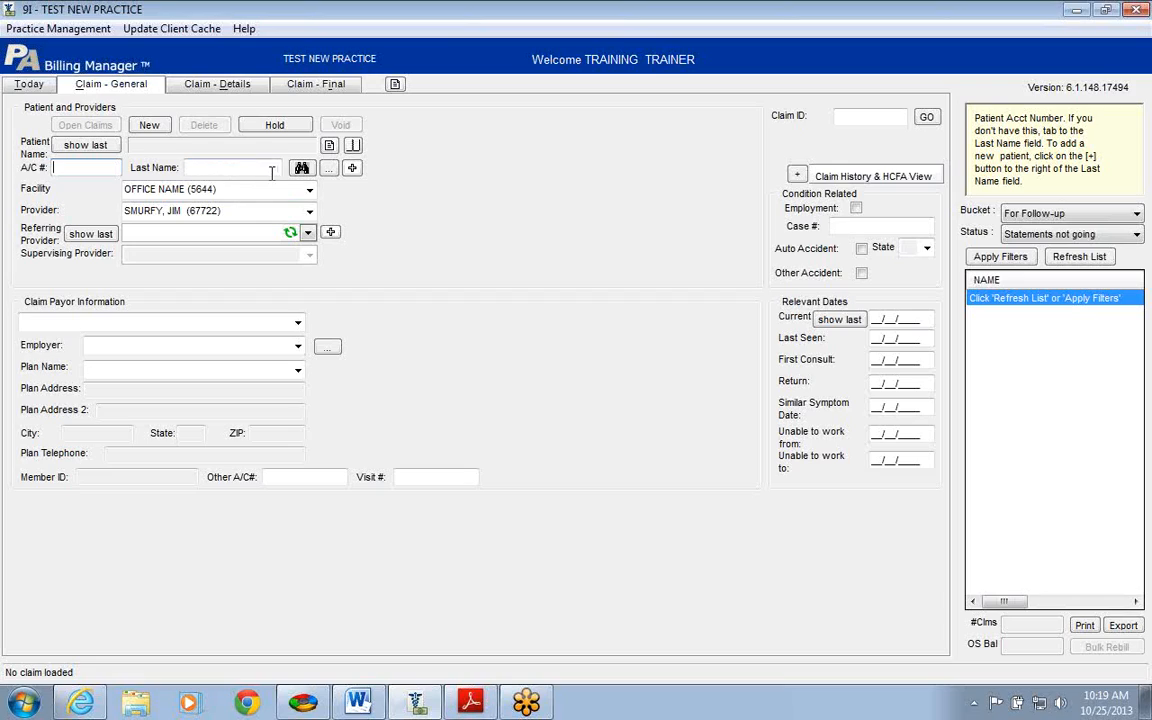
pyautogui.click(89, 146)
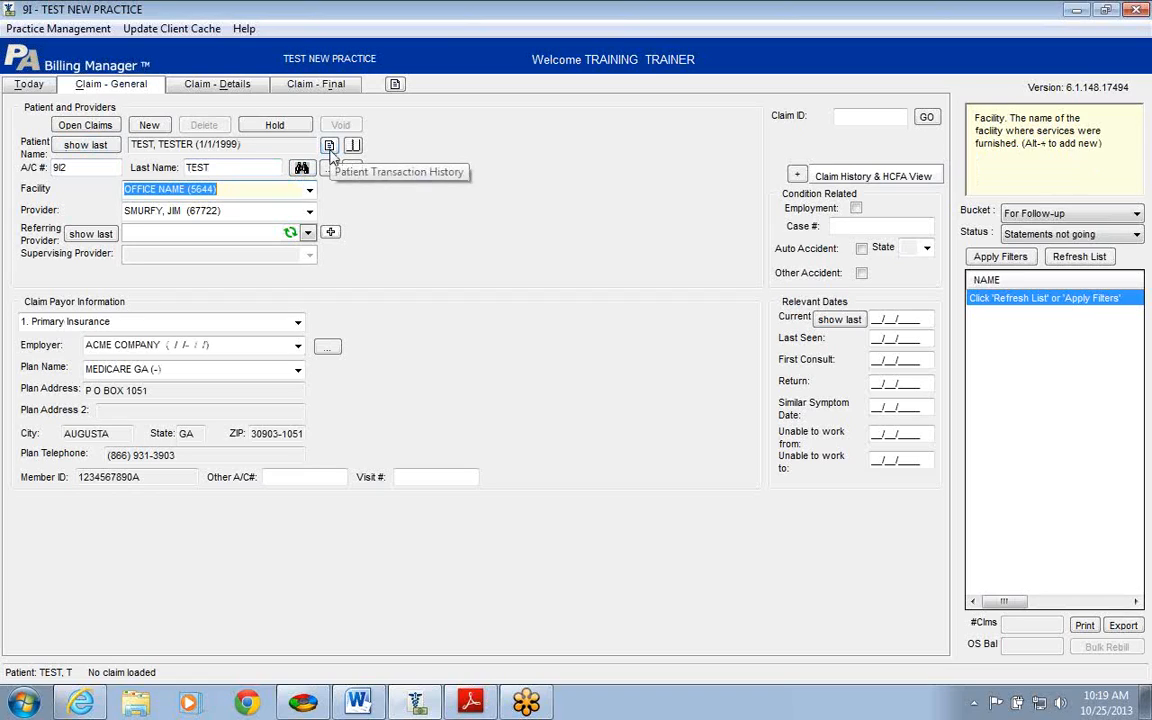
pyautogui.click(331, 146)
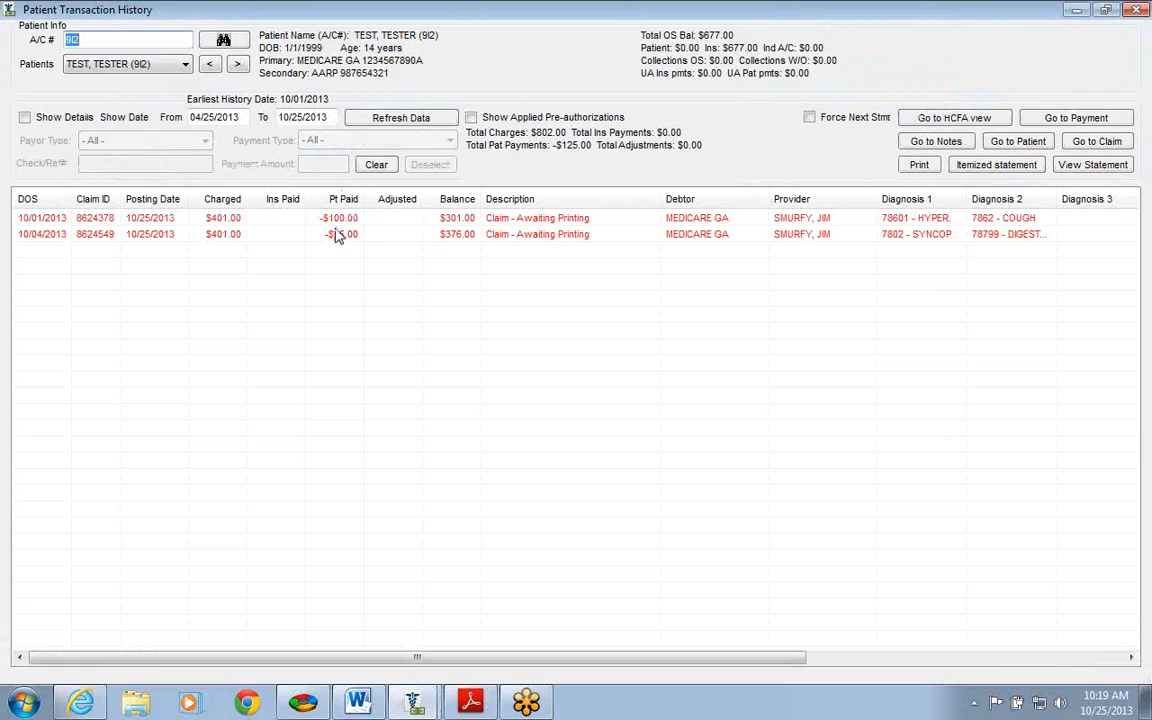
# Step: Open the 10/04/2013 claim from the transaction history
pyautogui.click(333, 233)
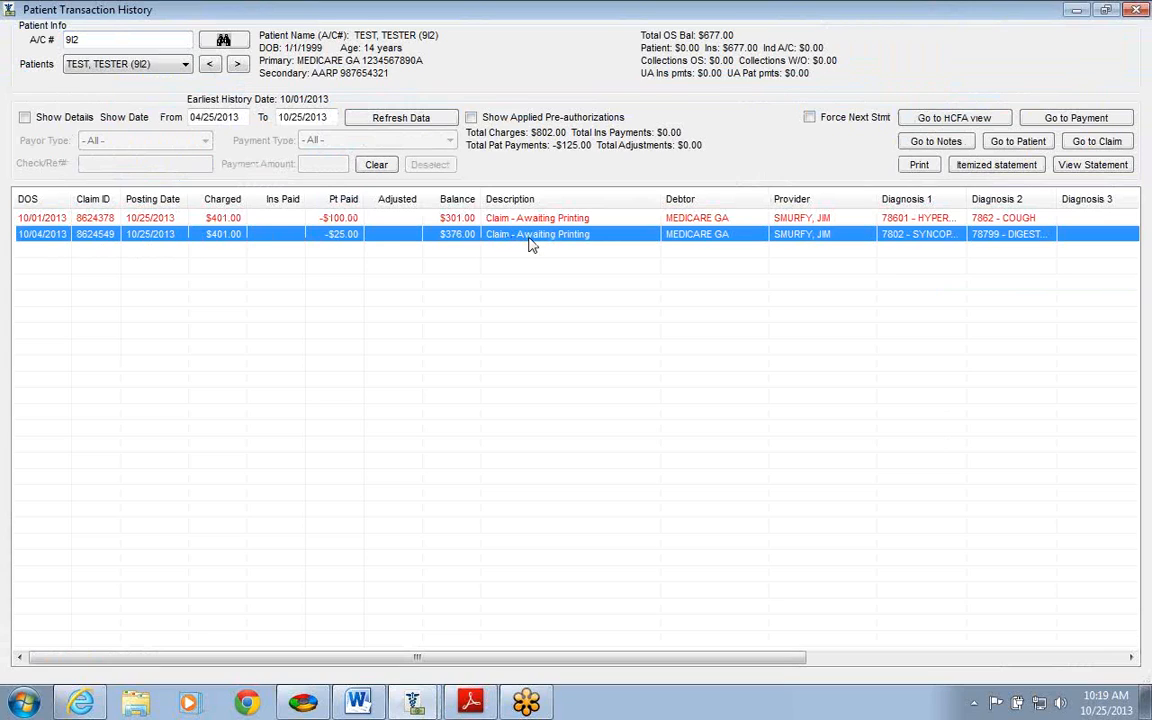
pyautogui.click(1095, 142)
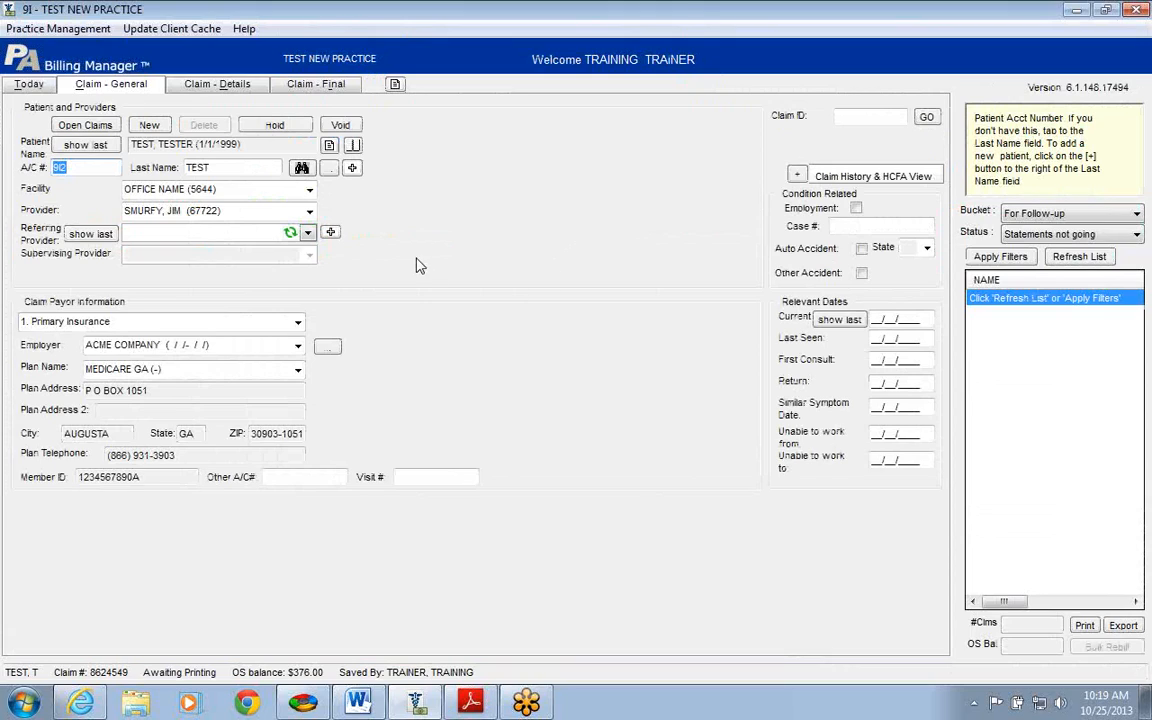
# Step: Load service line 1 of the claim for editing in Claim - Details
pyautogui.click(309, 234)
pyautogui.click(309, 234)
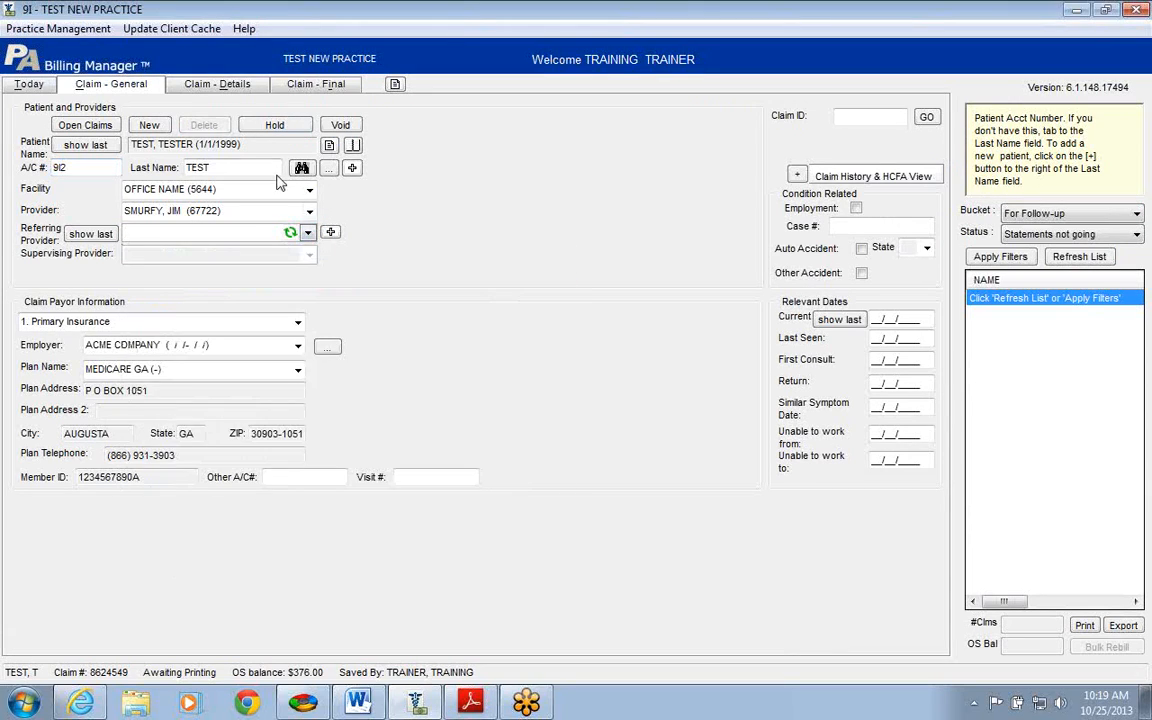
pyautogui.click(225, 86)
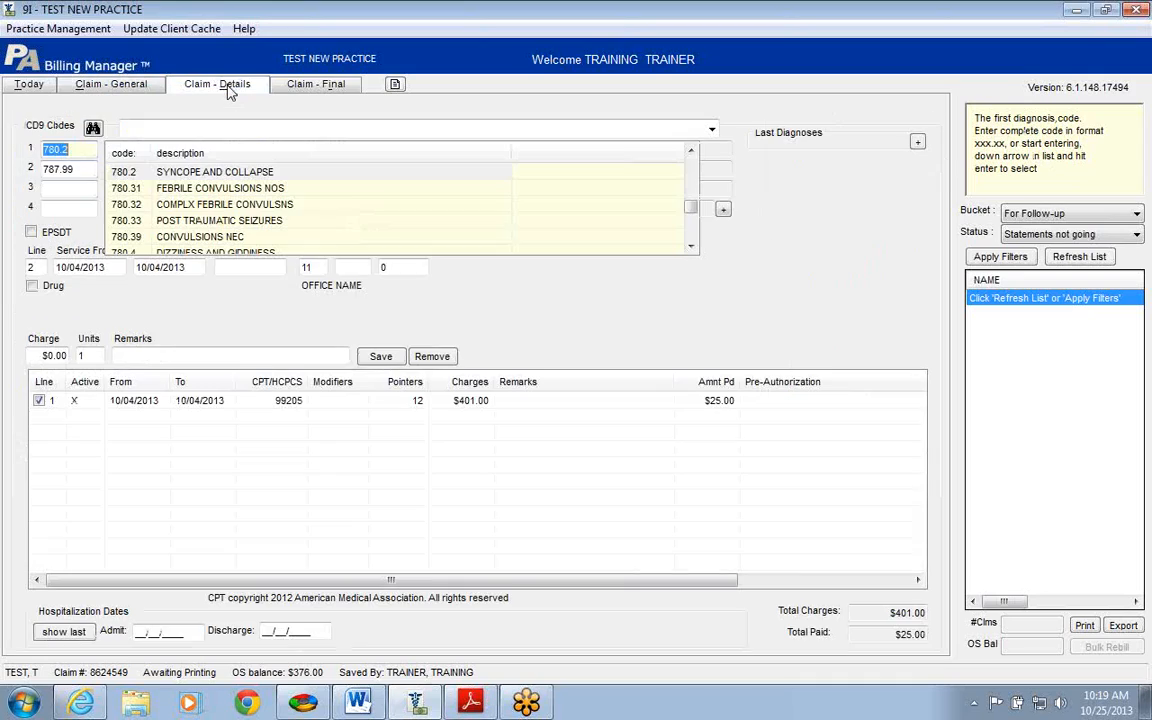
pyautogui.click(240, 400)
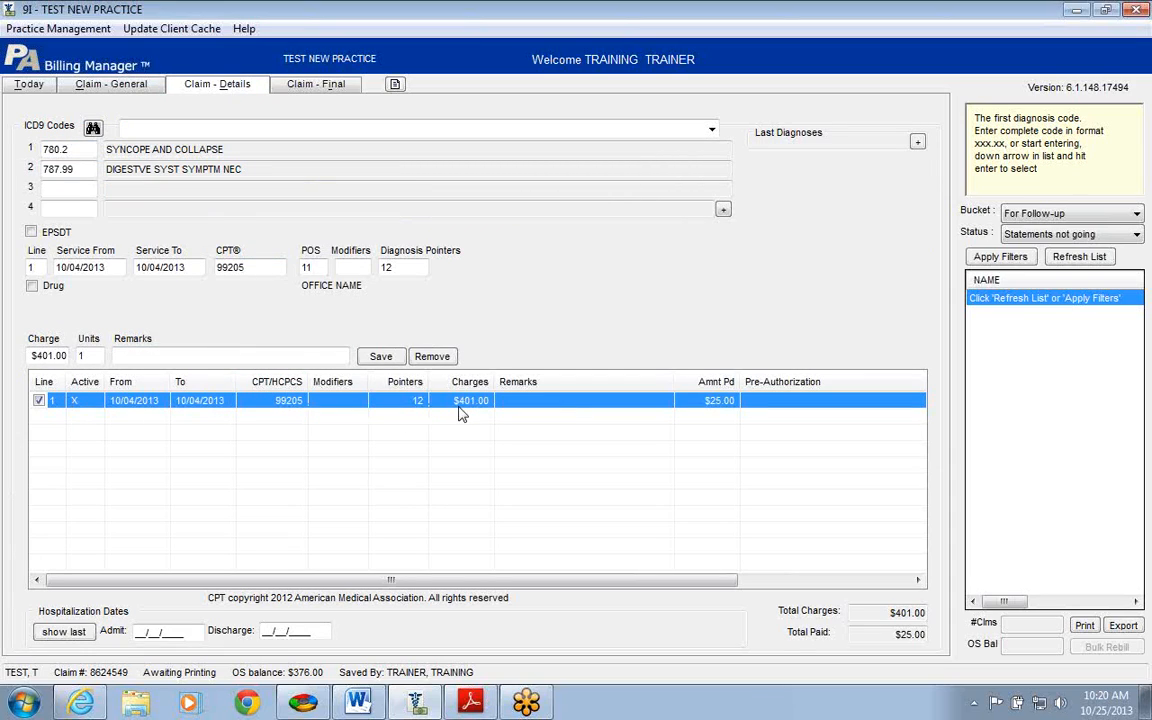
# Step: Change line 1 to CPT 99201 with its $86.00 charge and save the line
pyautogui.click(254, 266)
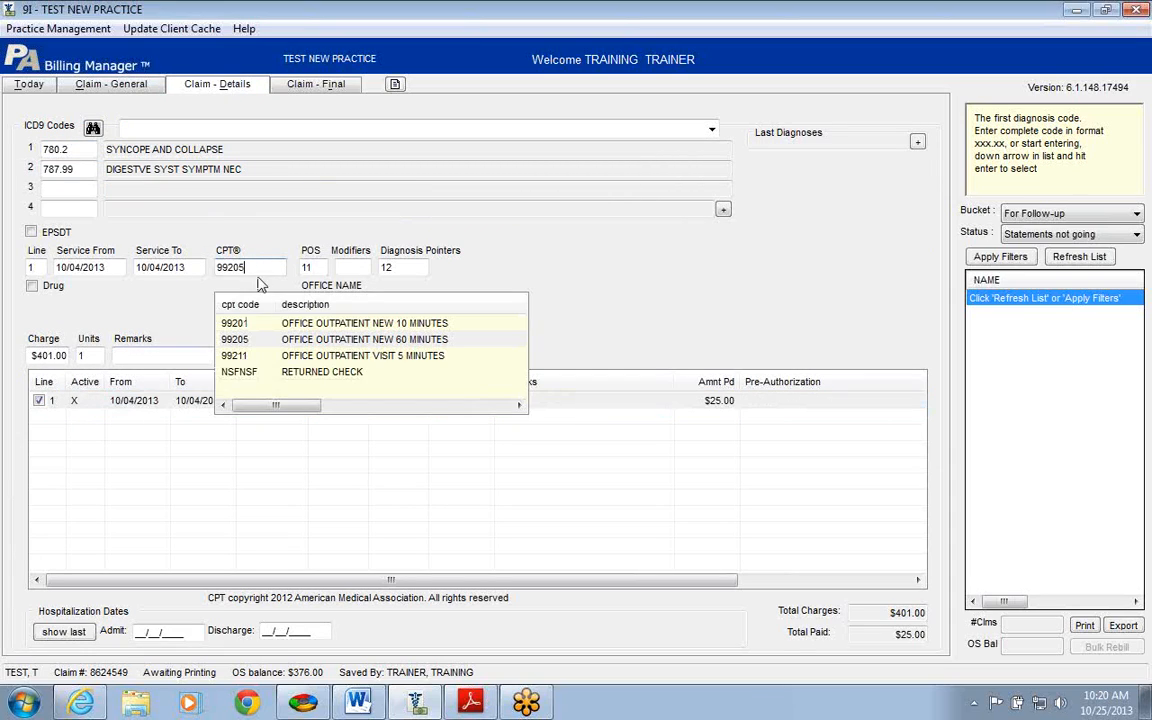
pyautogui.press('Down')
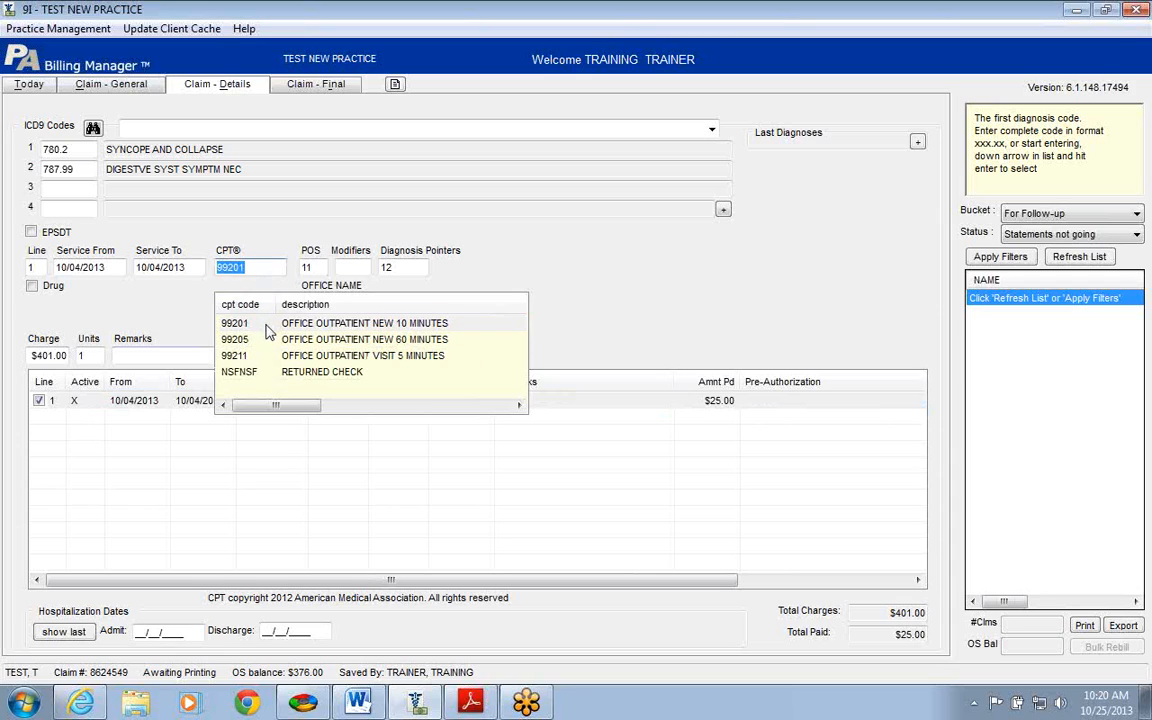
pyautogui.click(266, 326)
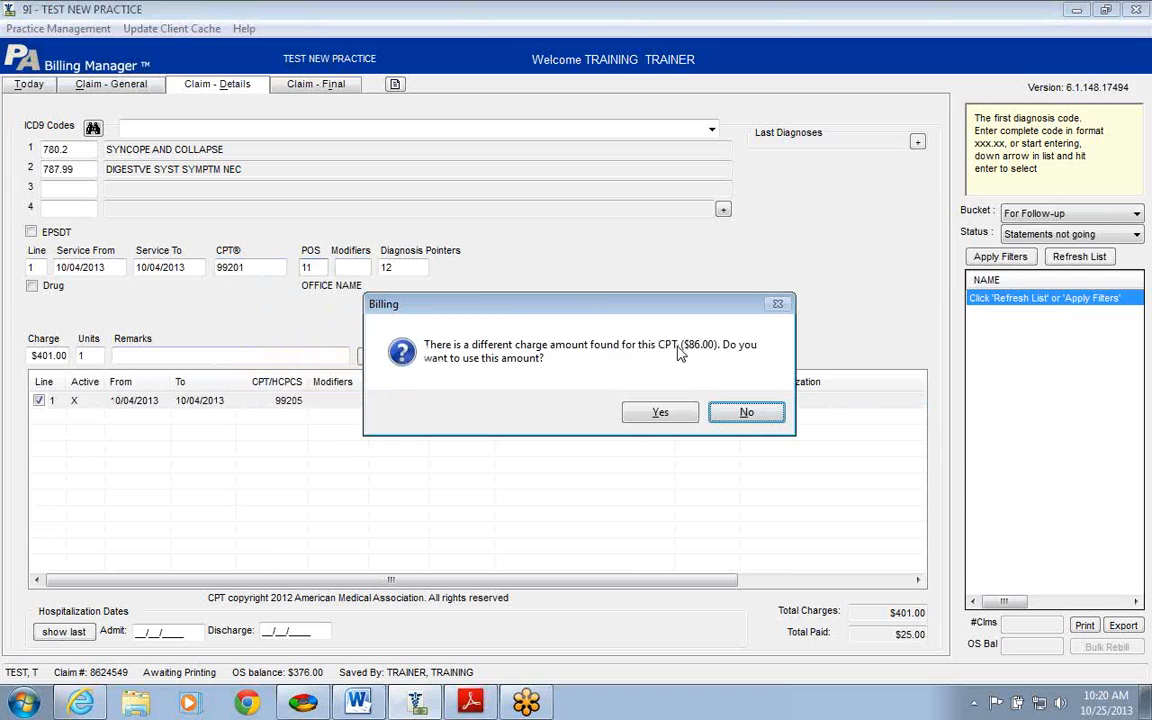
pyautogui.click(663, 411)
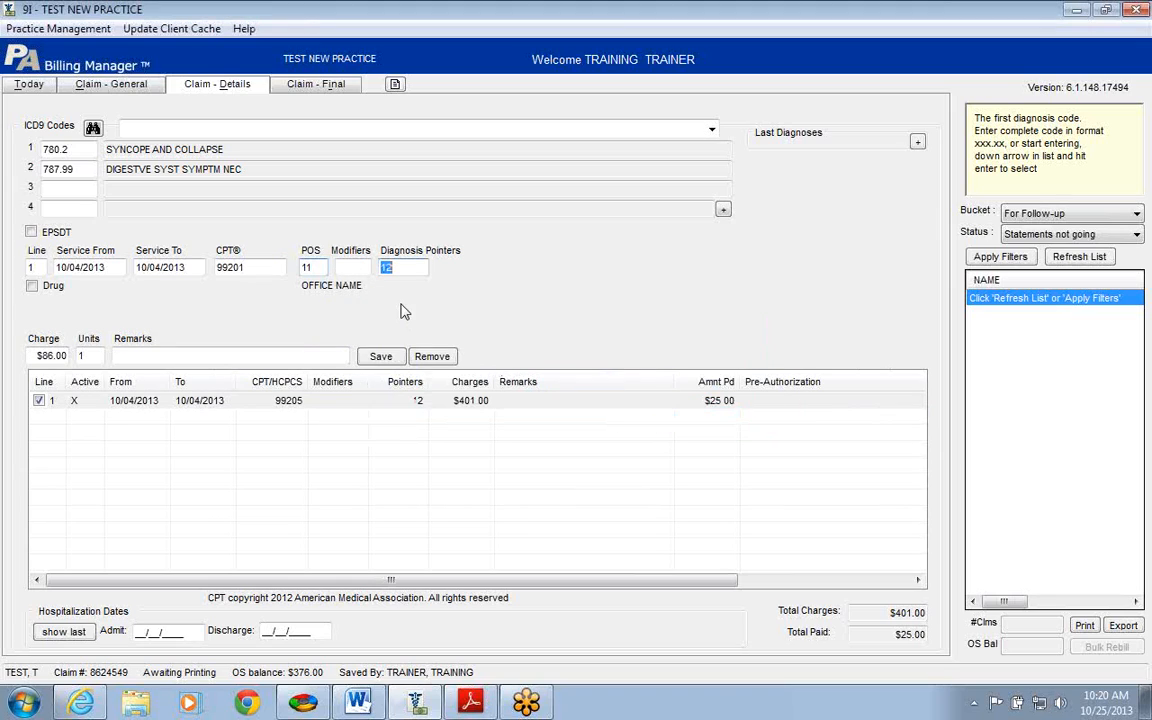
pyautogui.press('Tab')
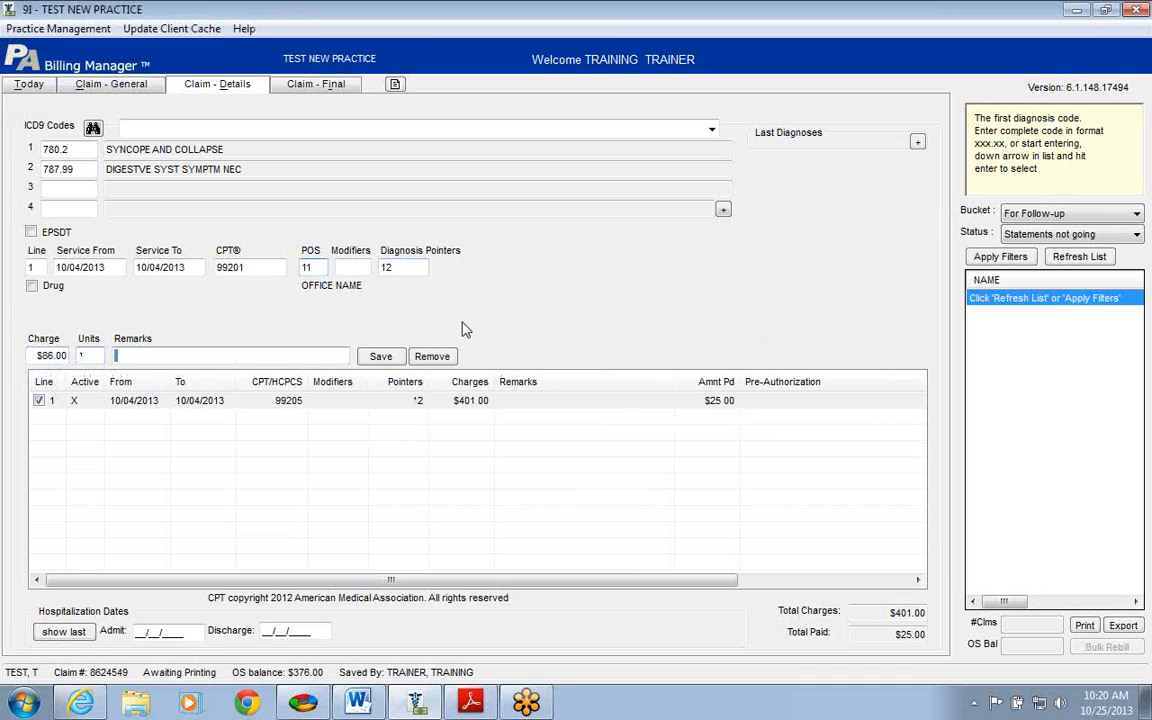
pyautogui.click(388, 358)
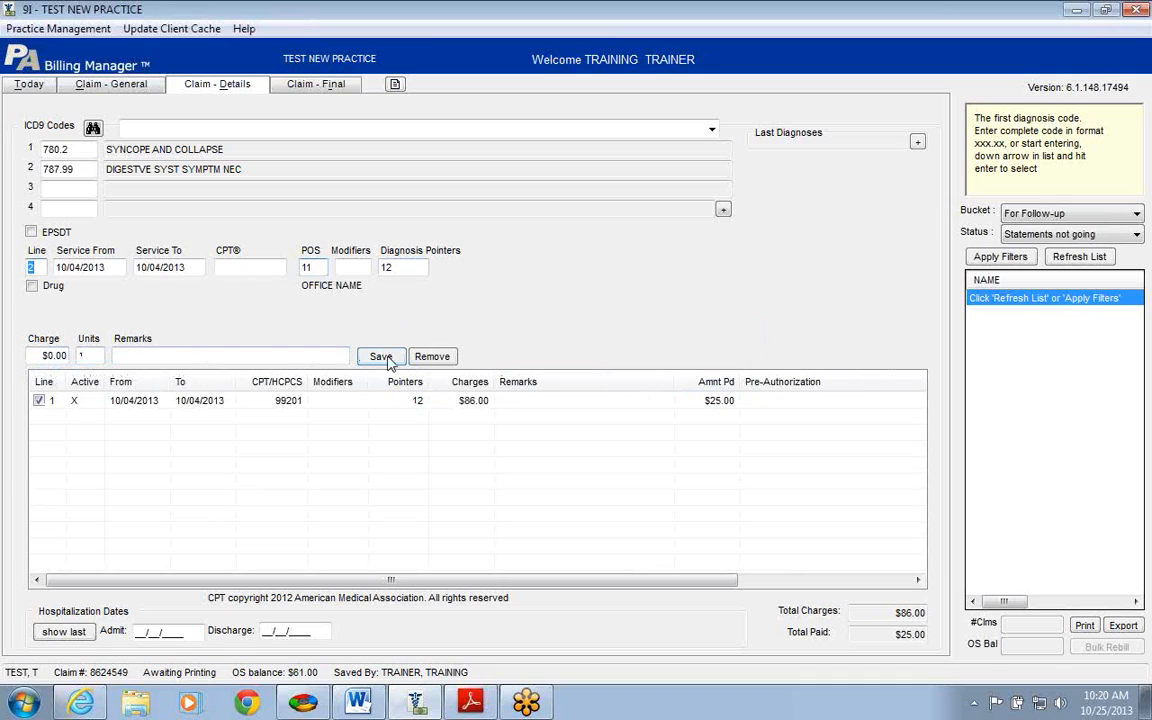
pyautogui.click(334, 89)
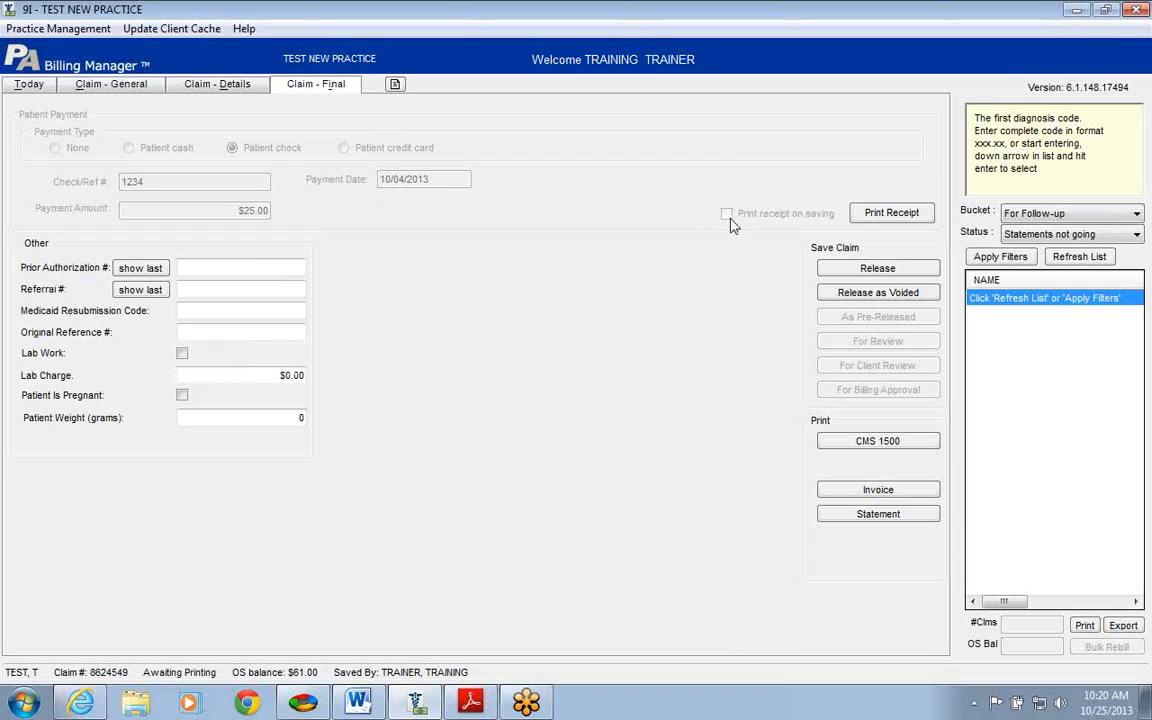
# Step: Release the edited 99201 claim, replacing the copy awaiting submission
pyautogui.click(846, 270)
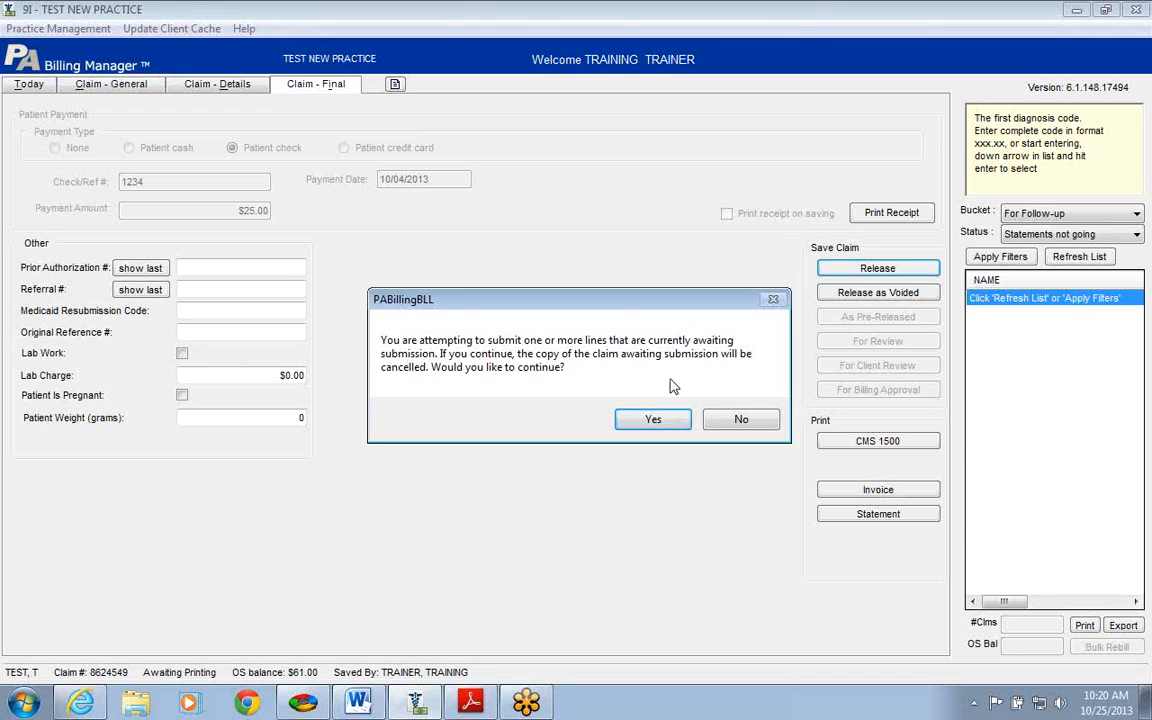
pyautogui.click(655, 420)
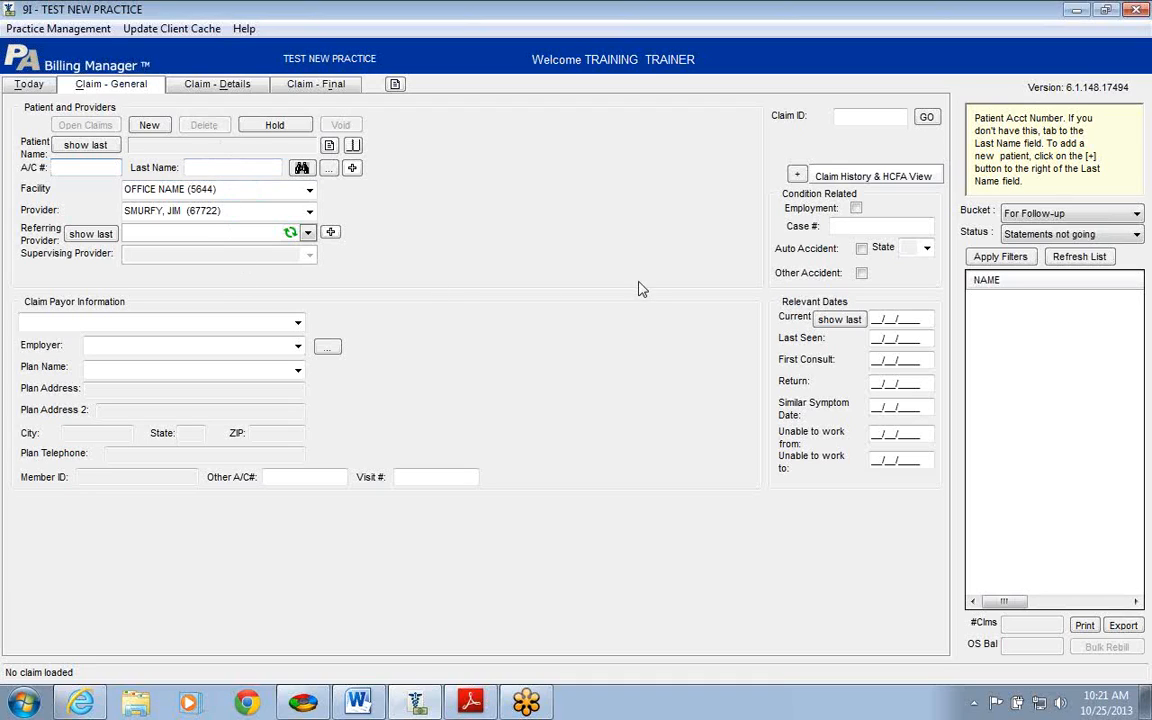
pyautogui.click(471, 704)
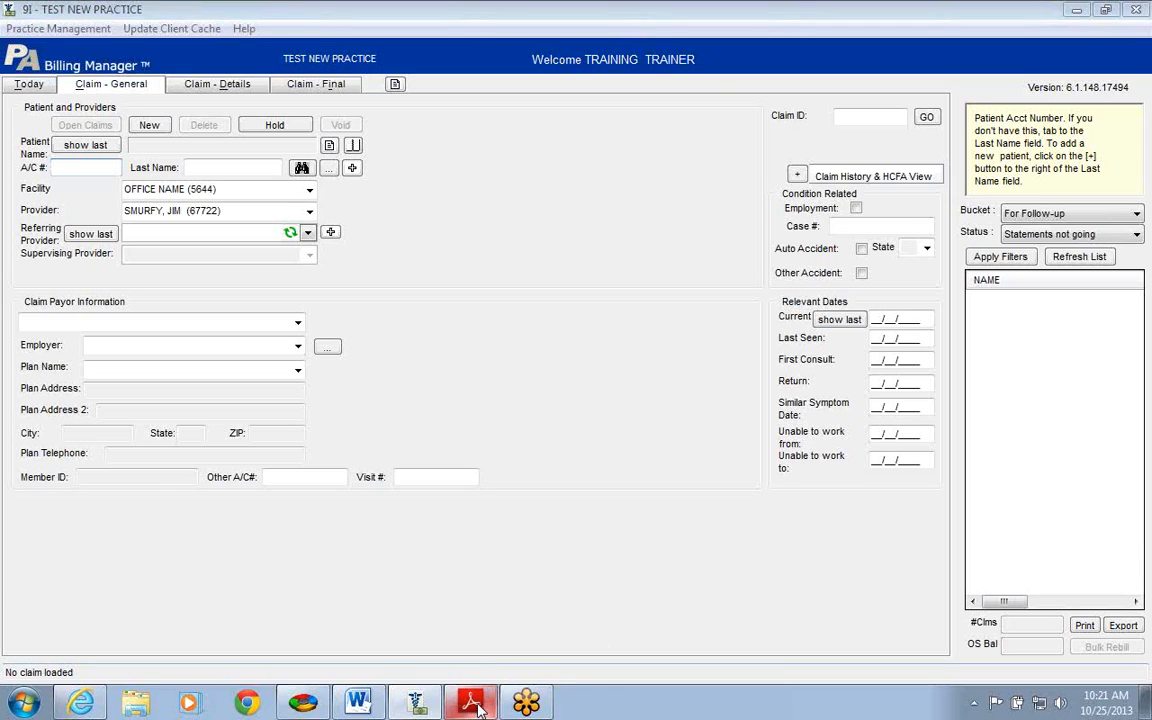